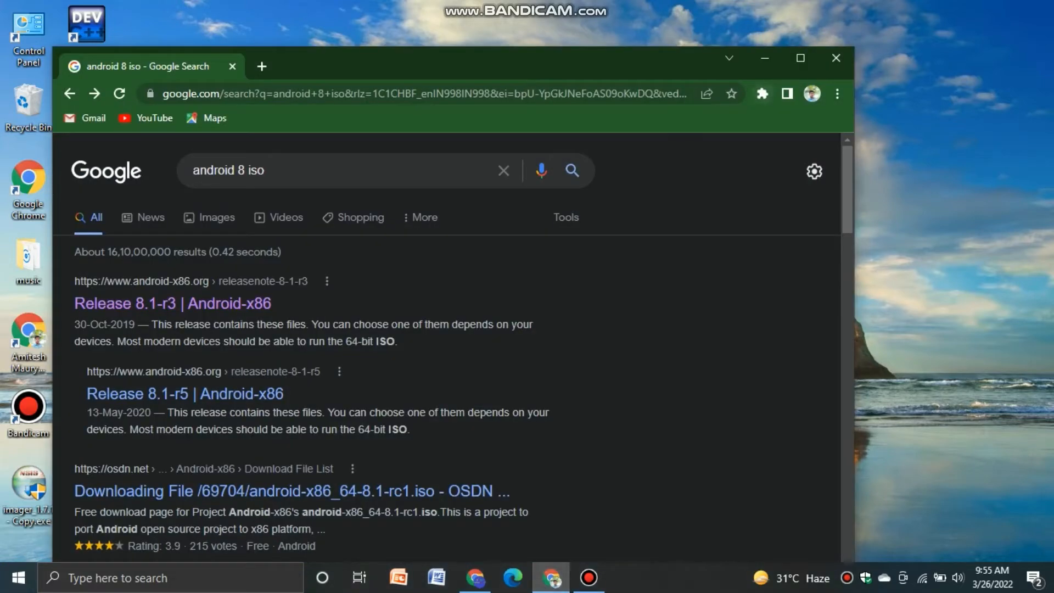
- Open the Android-x86 Release 8.1-r3 page from the search results and follow its FossHub download link
{"action": "left_click", "coordinate": [800, 58]}
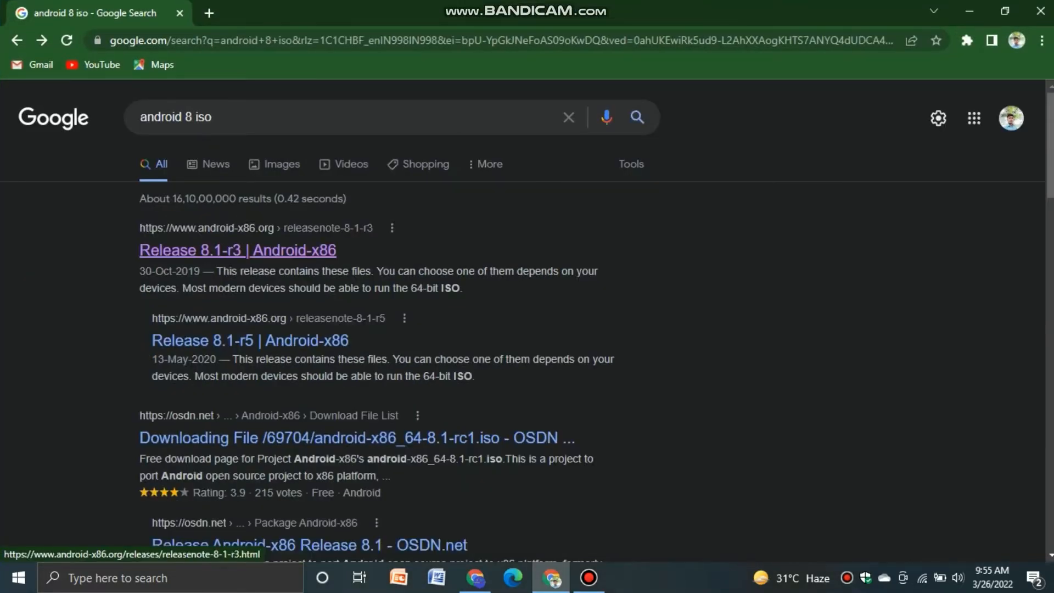
{"action": "left_click", "coordinate": [237, 250]}
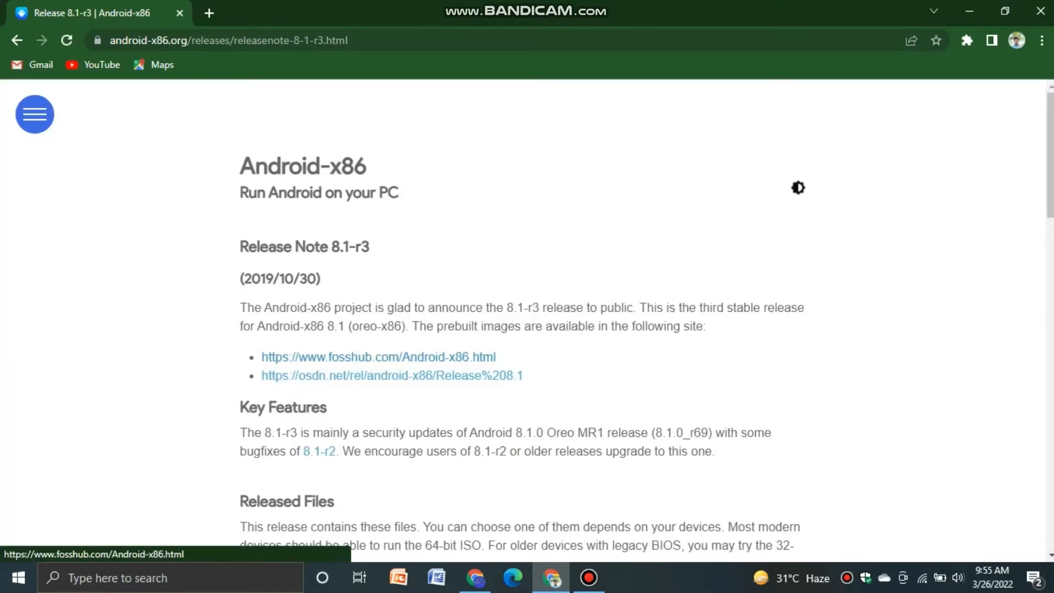
{"action": "left_click", "coordinate": [379, 357]}
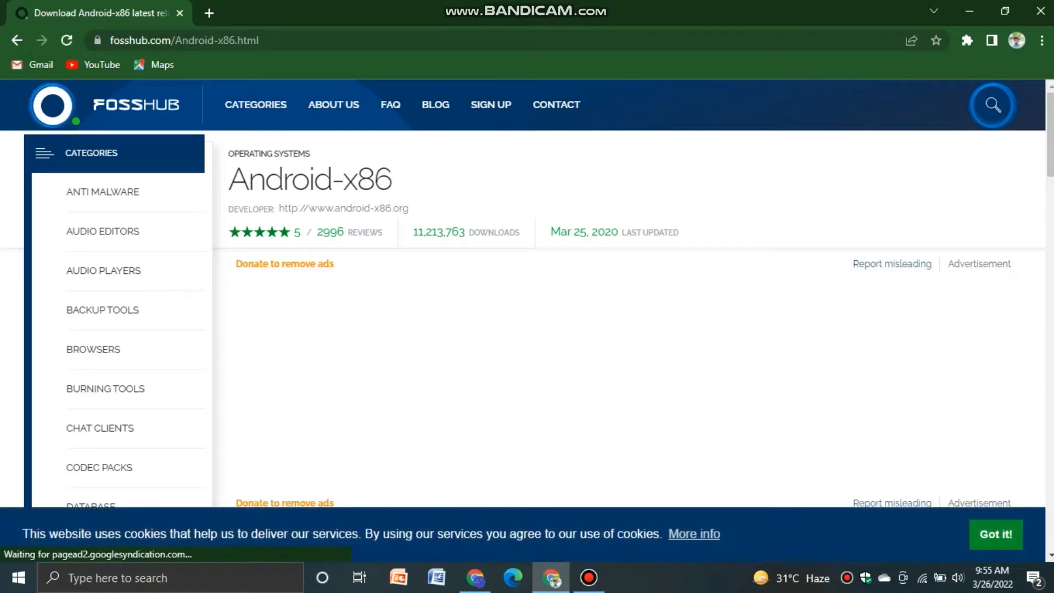
- Look through the FossHub Android-x86 page and download the 64-bit ISO file of version 9.0-r2-k49
{"action": "scroll", "coordinate": [527, 293], "scroll_direction": "down", "scroll_amount": 8}
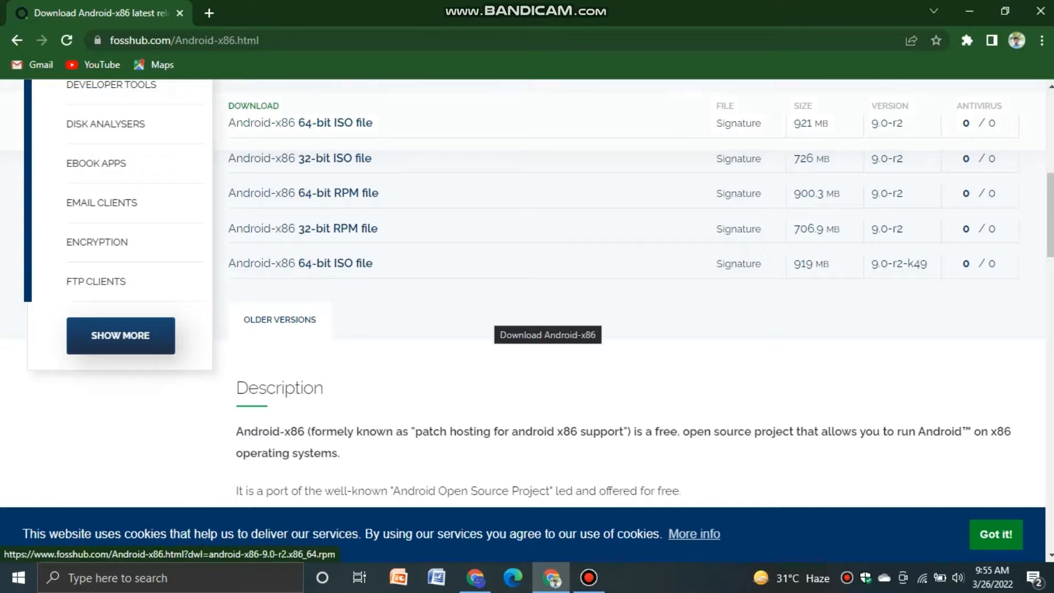
{"action": "scroll", "coordinate": [494, 318], "scroll_direction": "down", "scroll_amount": 12}
{"action": "scroll", "coordinate": [527, 294], "scroll_direction": "down", "scroll_amount": 10}
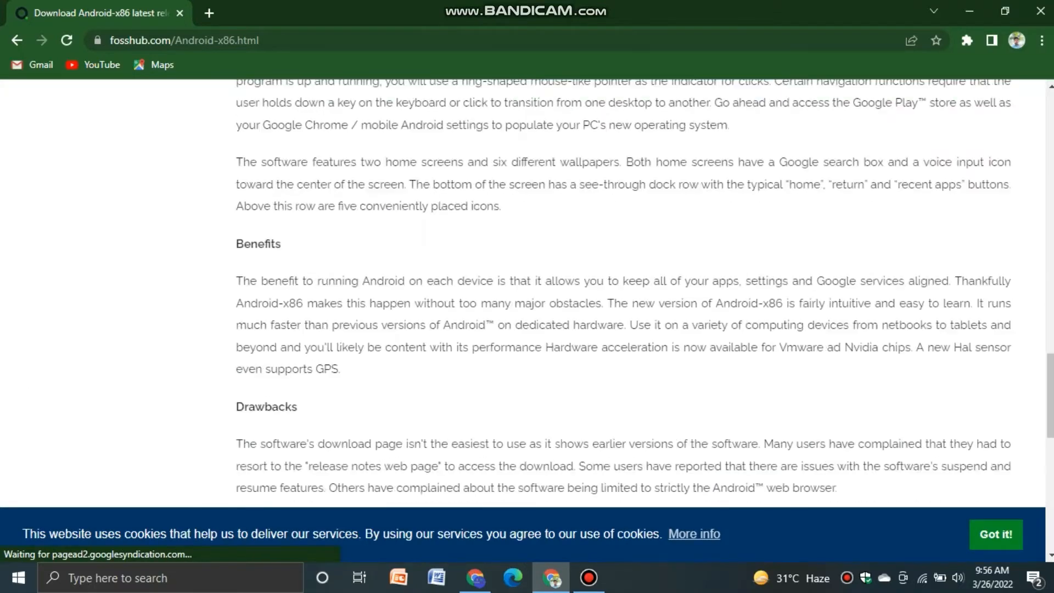
{"action": "scroll", "coordinate": [527, 294], "scroll_direction": "down", "scroll_amount": 5}
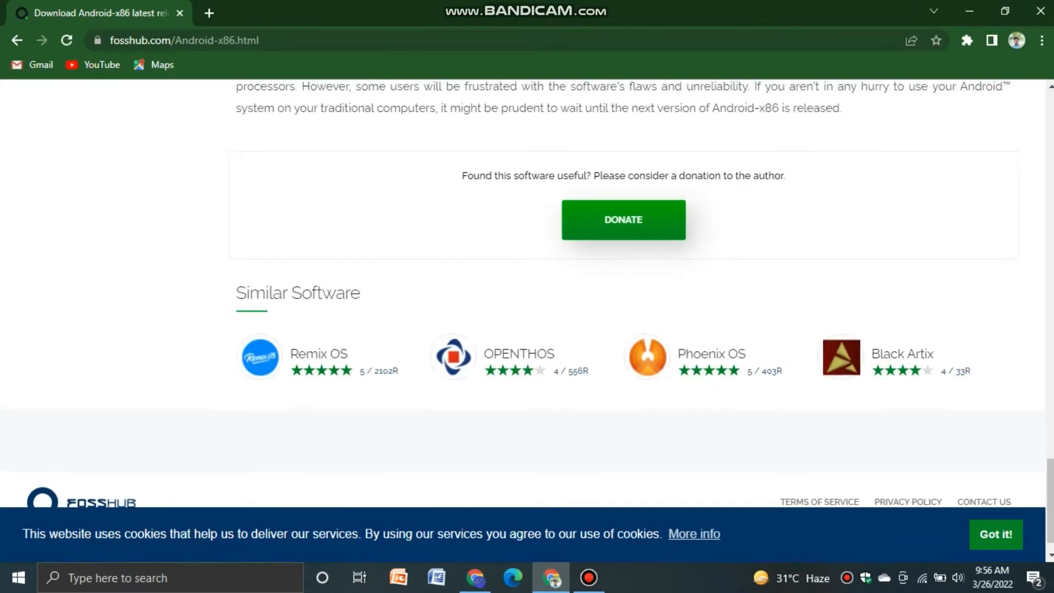
{"action": "scroll", "coordinate": [526, 294], "scroll_direction": "up", "scroll_amount": 20}
{"action": "scroll", "coordinate": [308, 311], "scroll_direction": "up", "scroll_amount": 3}
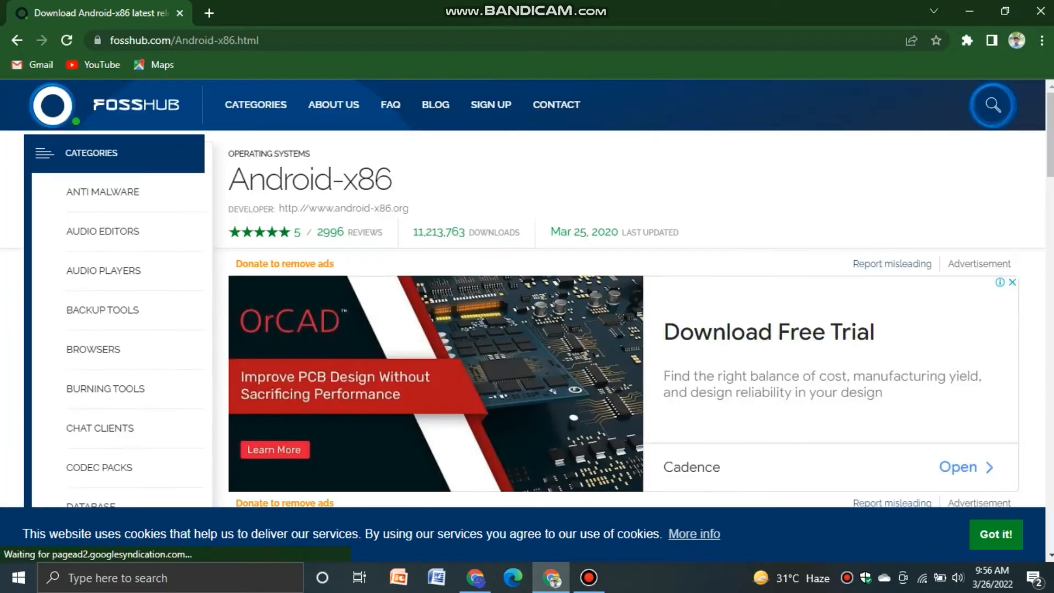
{"action": "scroll", "coordinate": [307, 312], "scroll_direction": "down", "scroll_amount": 7}
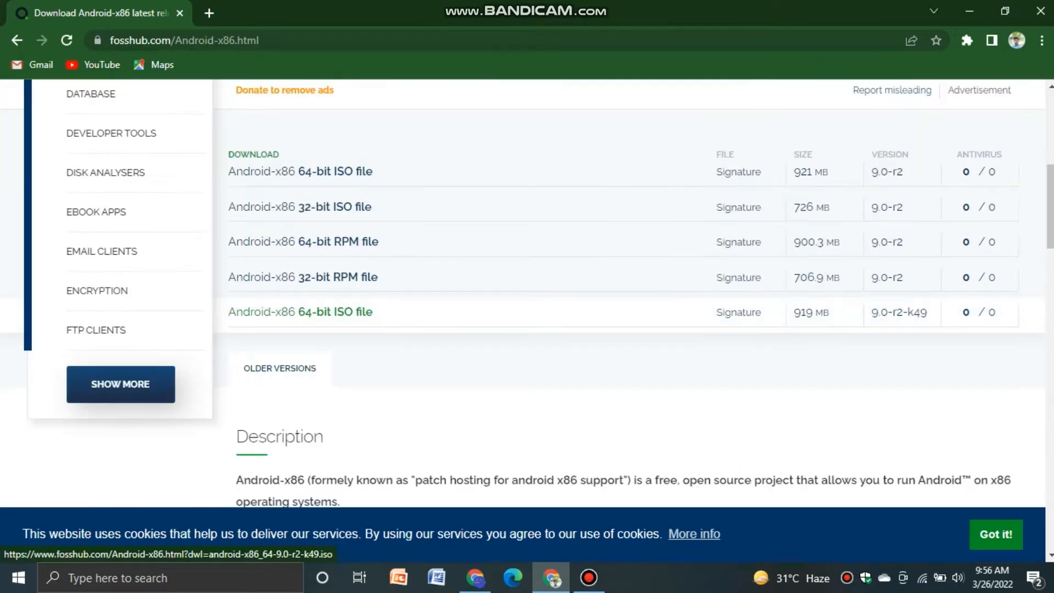
{"action": "left_click", "coordinate": [307, 312]}
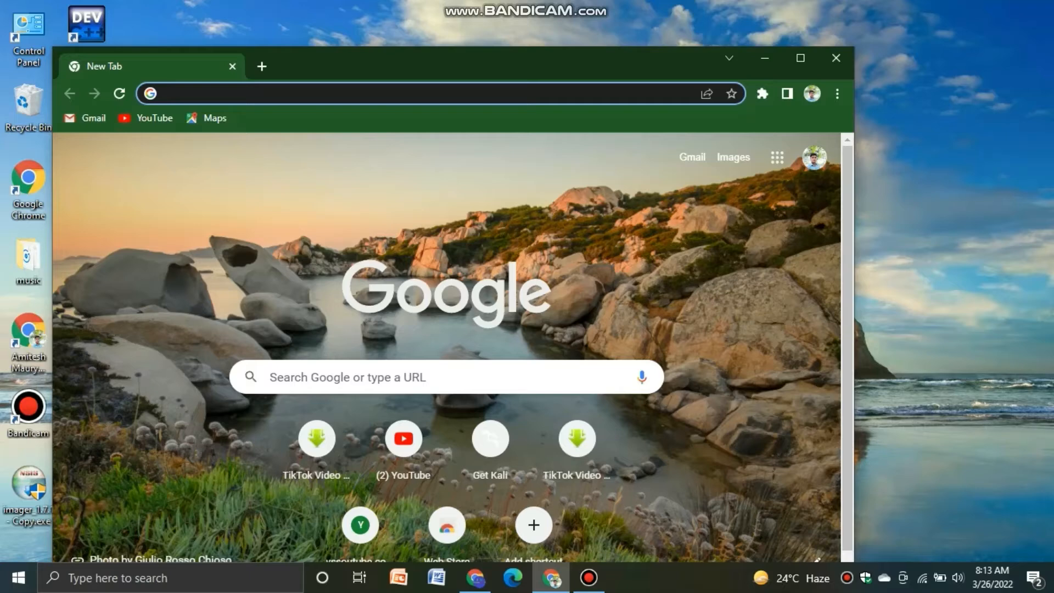
- Search Google for virtualbox and download the VirtualBox 6.1.32 Windows hosts package from the VirtualBox downloads page
{"action": "key", "text": "super+Up"}
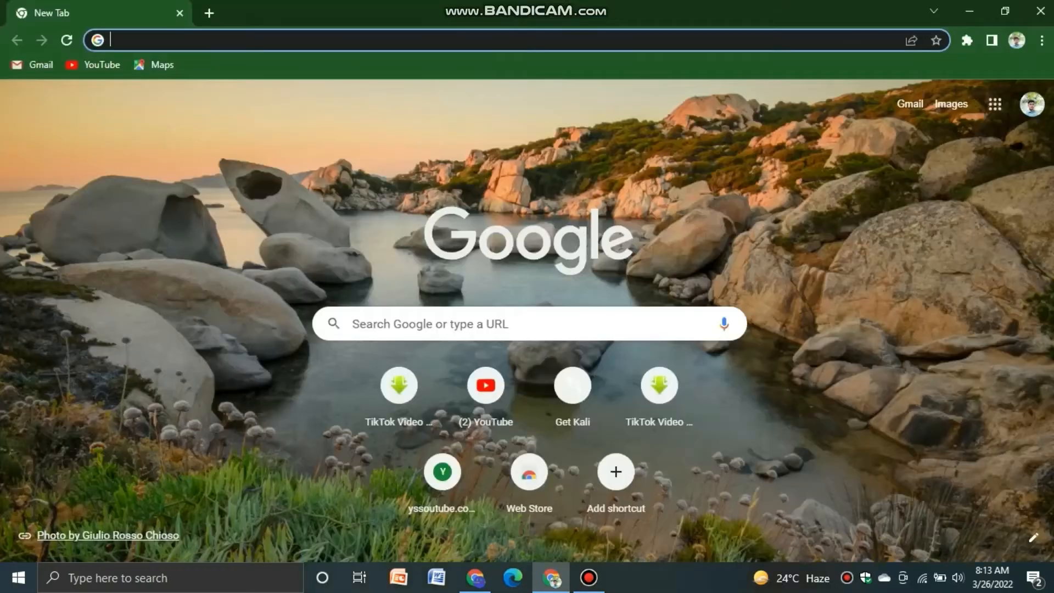
{"action": "left_click", "coordinate": [431, 324]}
{"action": "type", "text": "v"}
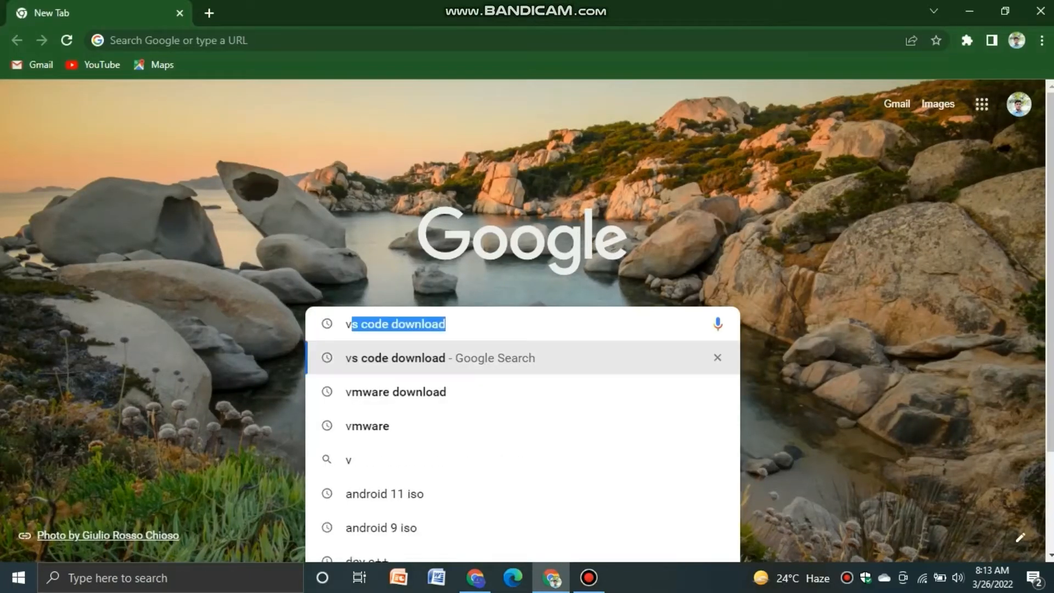
{"action": "type", "text": "irtualbox"}
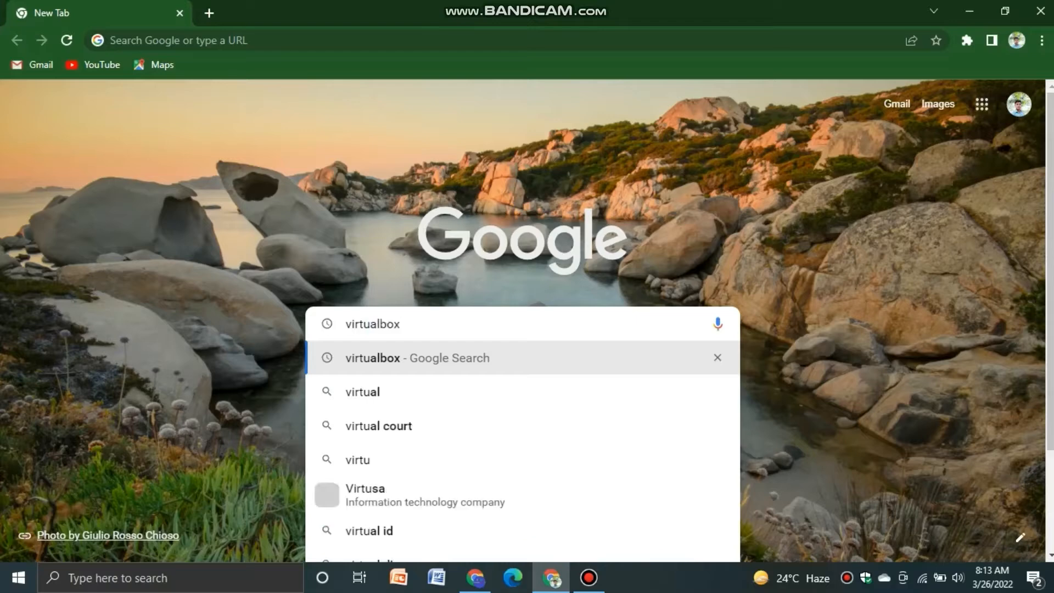
{"action": "key", "text": "Return"}
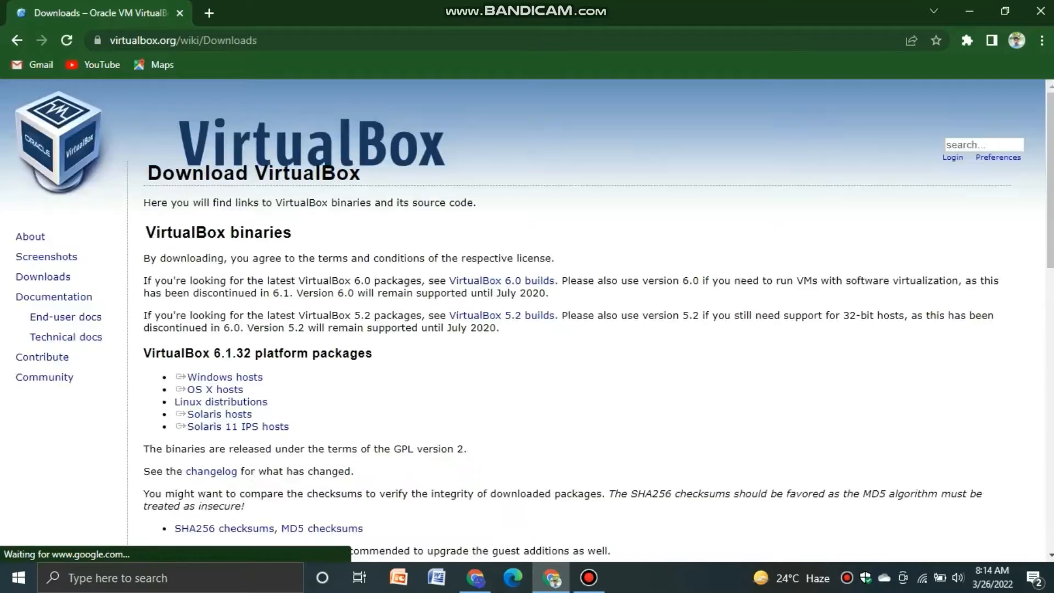
{"action": "left_click", "coordinate": [225, 376]}
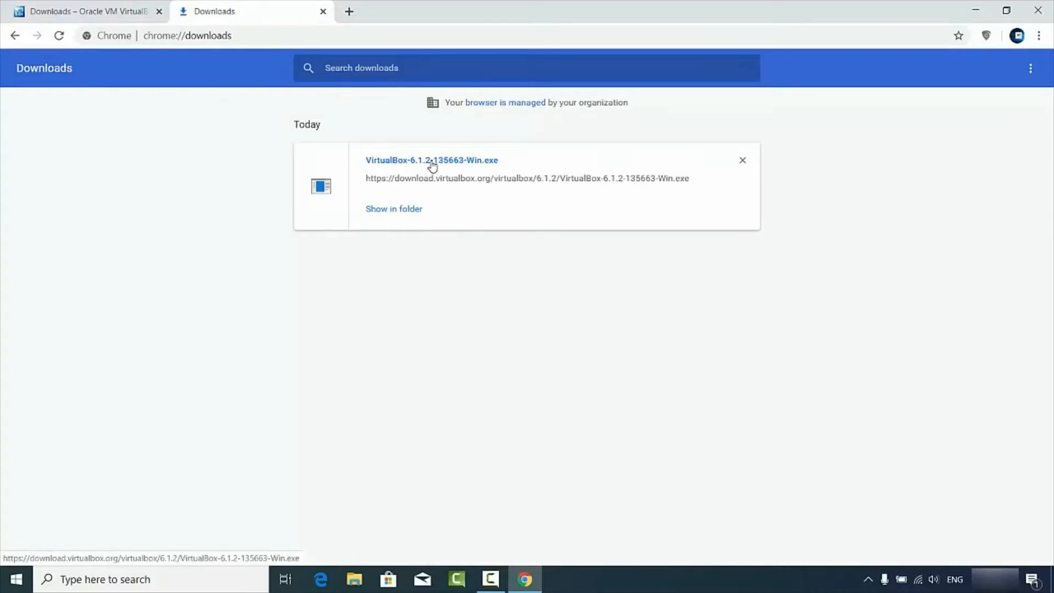
- Run the downloaded VirtualBox-6.1.2-135663-Win.exe and accept the default features, install location and shortcut options in the setup wizard
{"action": "left_click", "coordinate": [432, 162]}
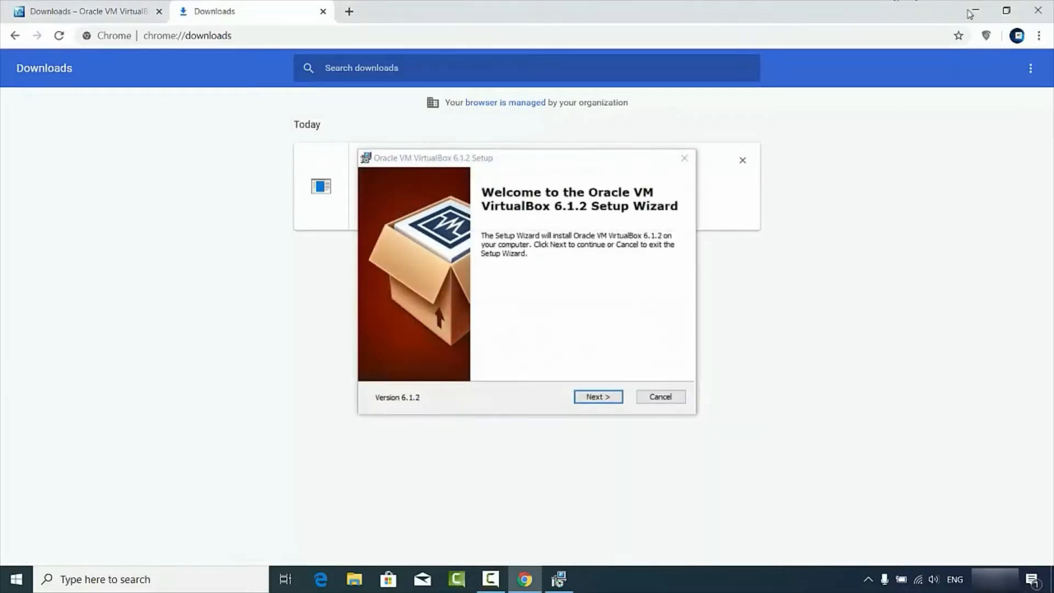
{"action": "left_click", "coordinate": [972, 12]}
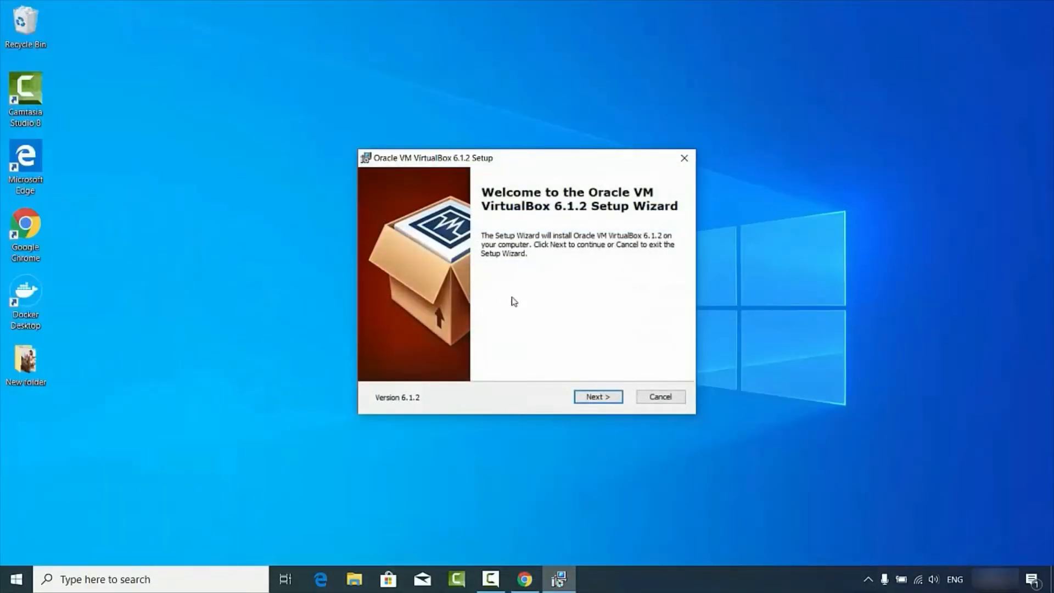
{"action": "left_click", "coordinate": [596, 401]}
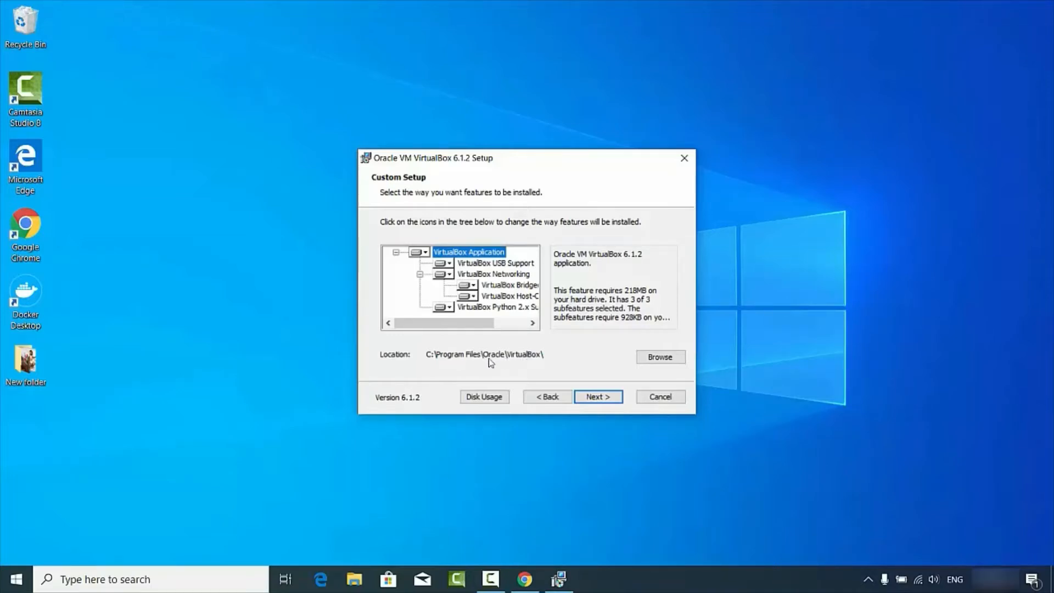
{"action": "left_click", "coordinate": [593, 400]}
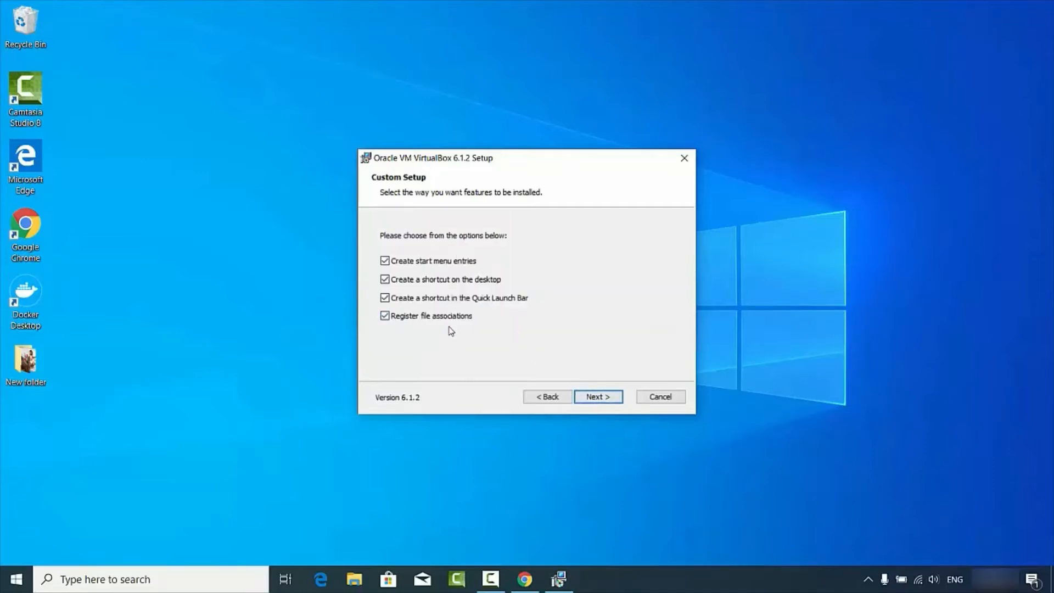
{"action": "left_click", "coordinate": [604, 400]}
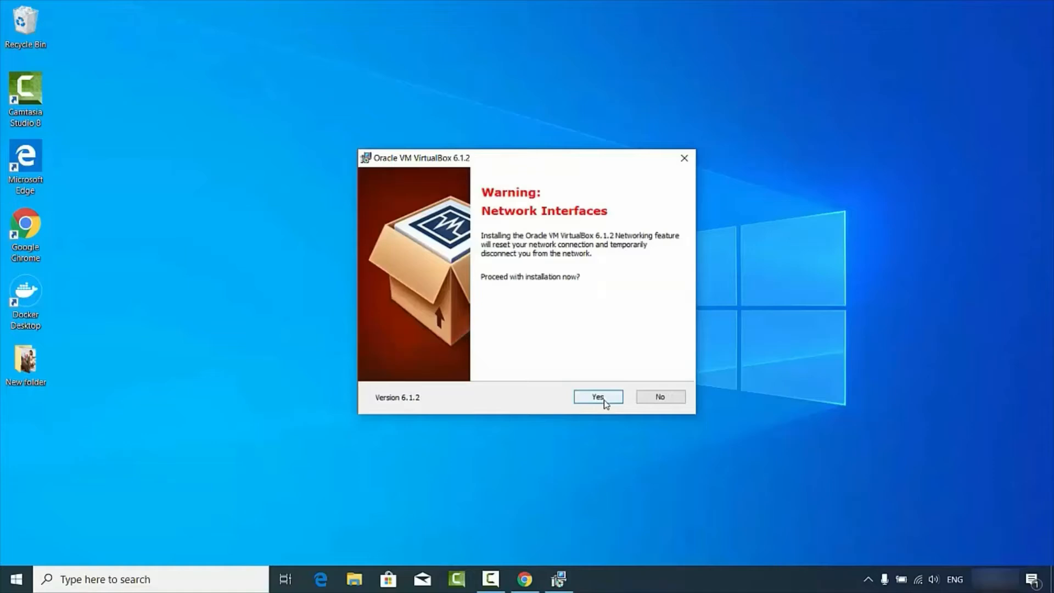
- Install VirtualBox, including the Oracle Corporation device software, and finish setup with the program set to start
{"action": "left_click", "coordinate": [604, 400]}
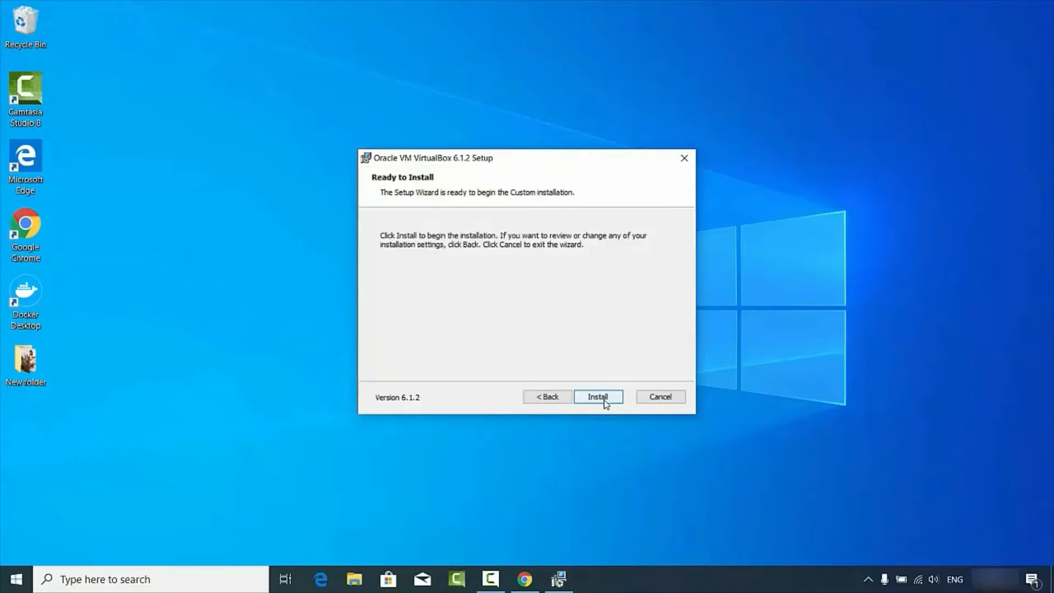
{"action": "left_click", "coordinate": [604, 403]}
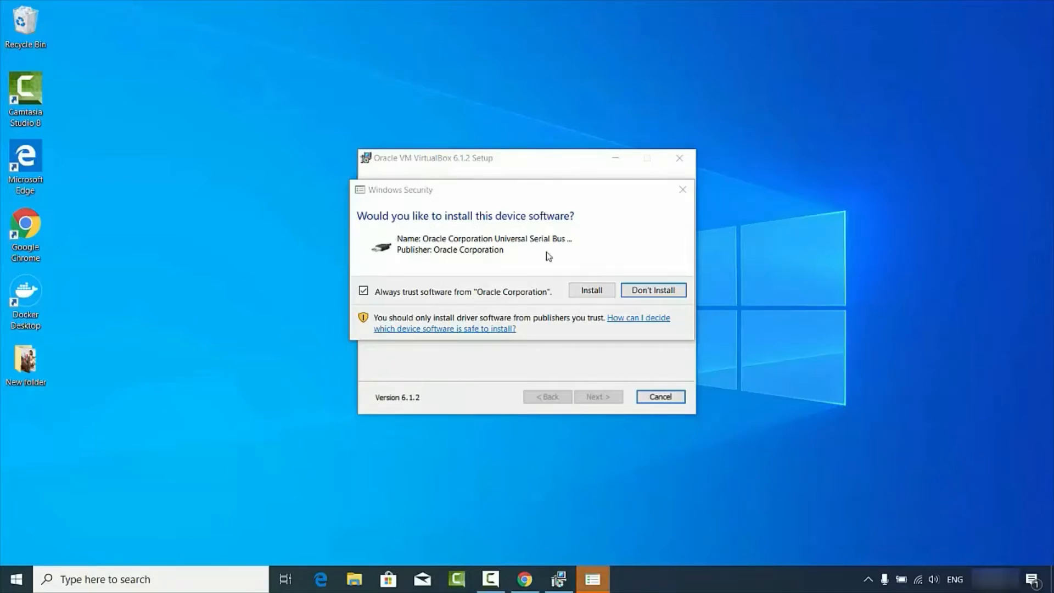
{"action": "left_click", "coordinate": [582, 295]}
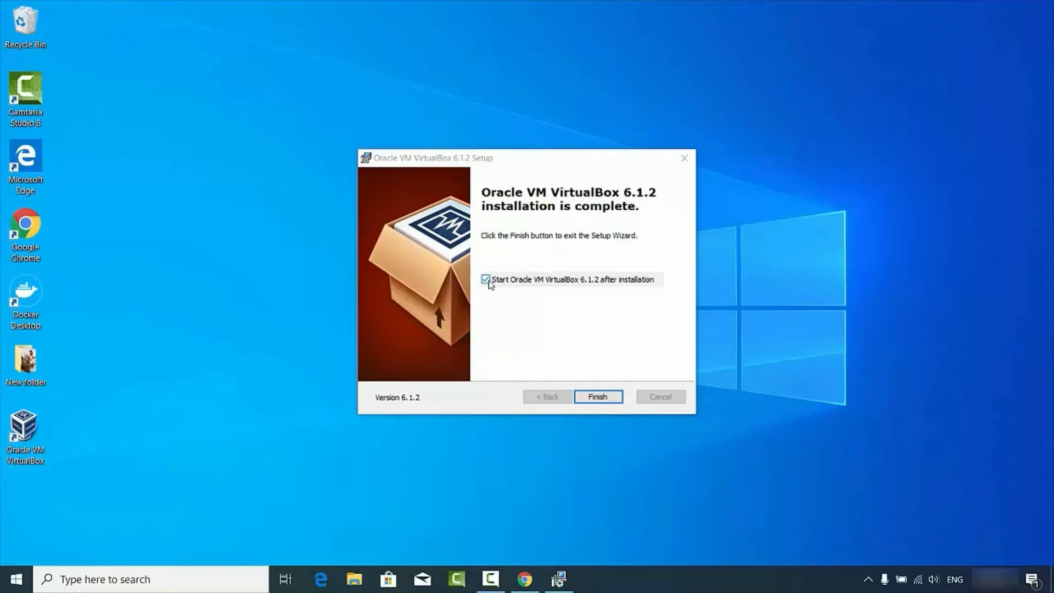
{"action": "left_click", "coordinate": [590, 400]}
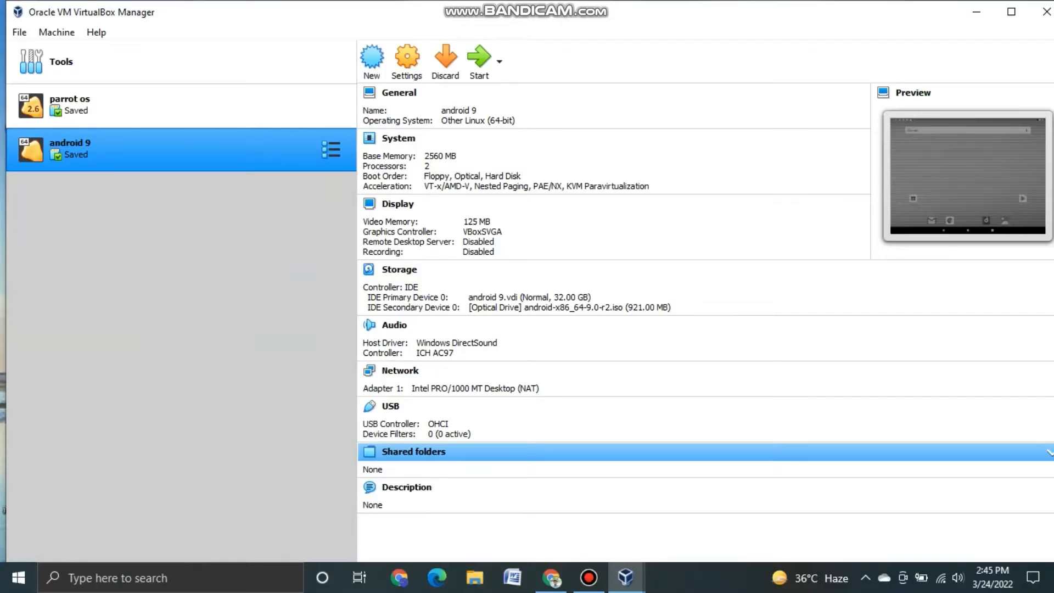
{"action": "key", "text": "super+d"}
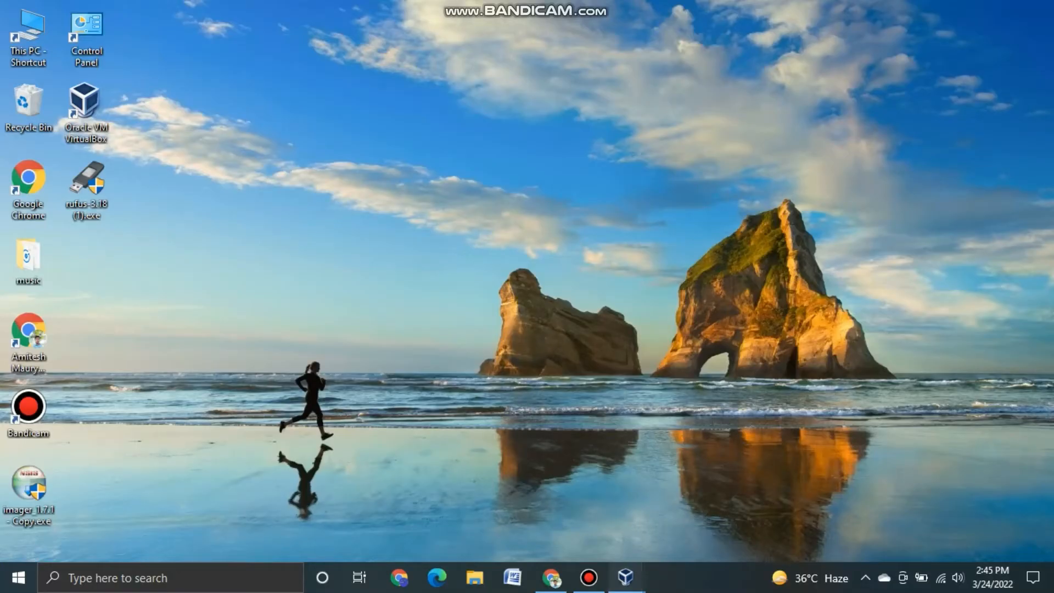
{"action": "mouse_move", "coordinate": [626, 577]}
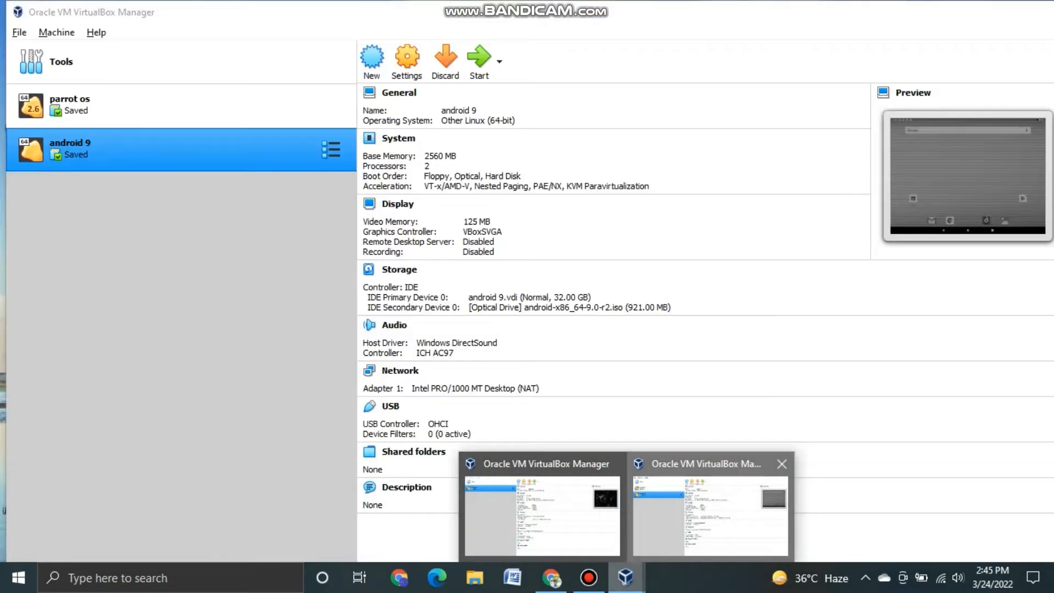
{"action": "left_click", "coordinate": [710, 515]}
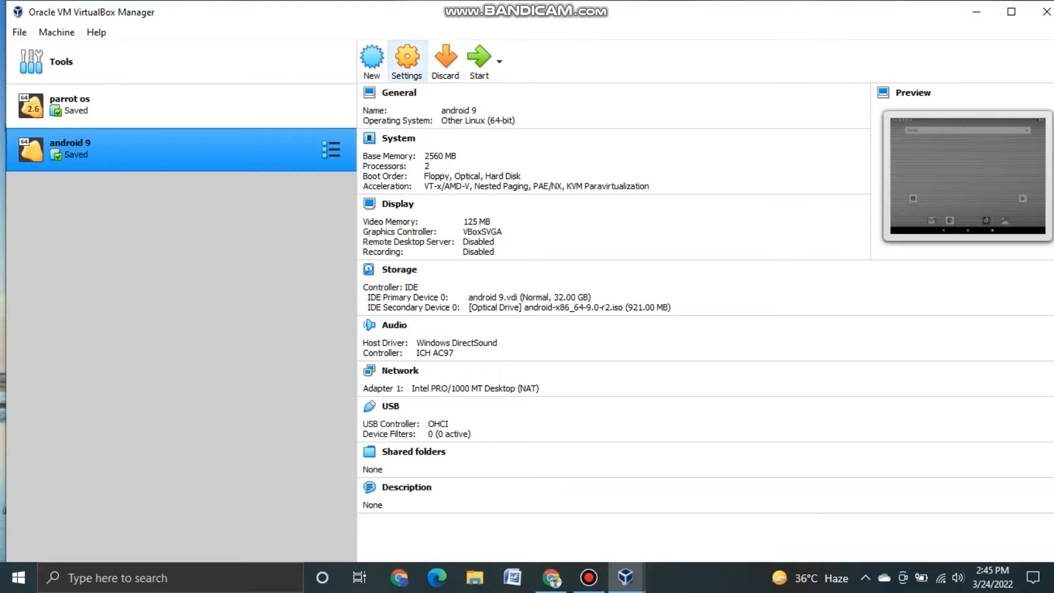
- Create a new virtual machine named Android 8.1 with type Linux and version Other Linux (64-bit)
{"action": "left_click", "coordinate": [372, 58]}
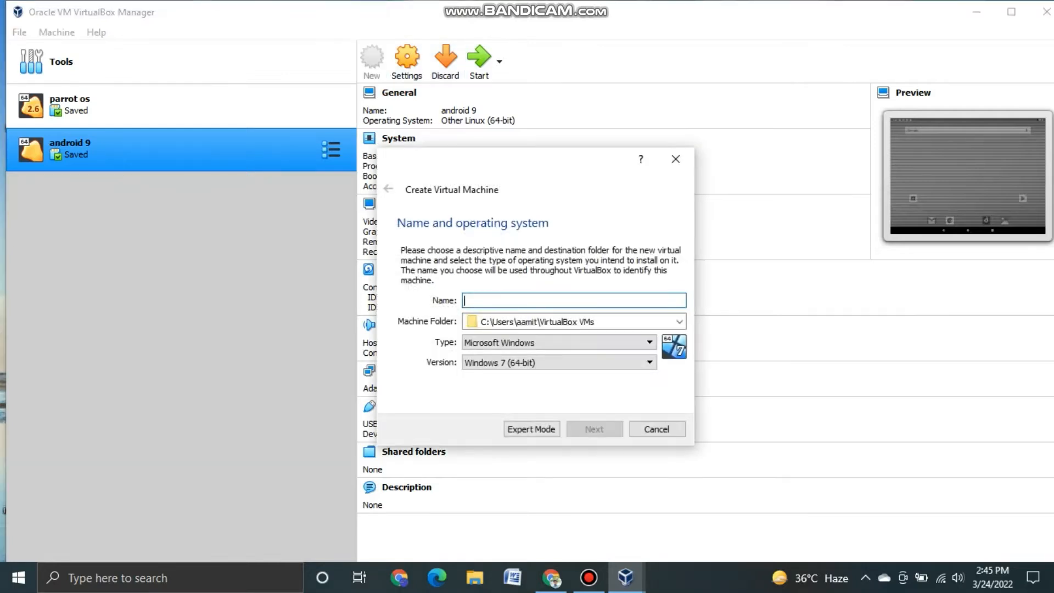
{"action": "type", "text": "a"}
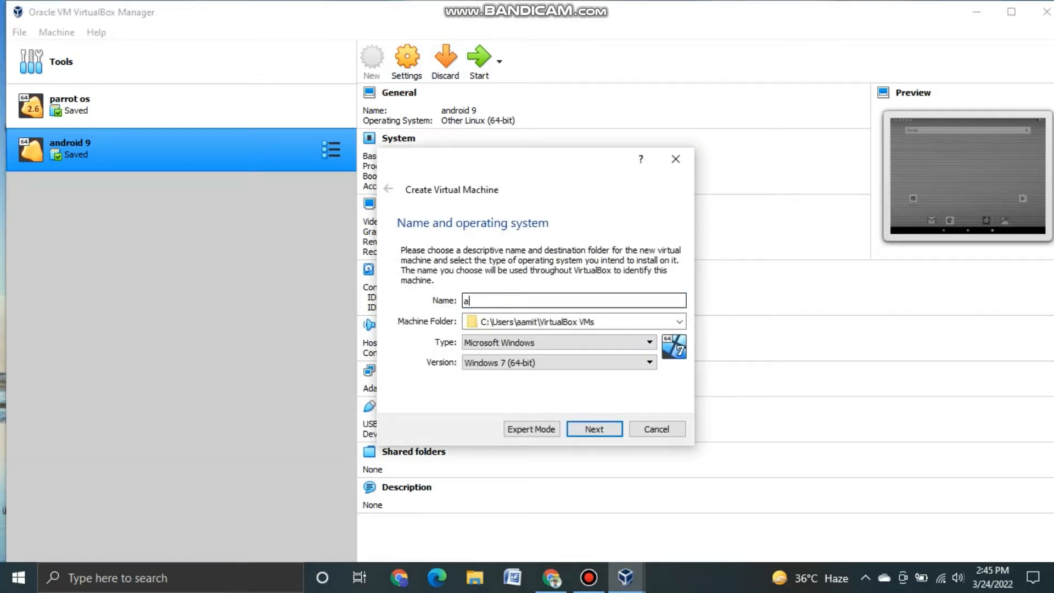
{"action": "key", "text": "BackSpace"}
{"action": "type", "text": "Android 8.1"}
{"action": "left_click", "coordinate": [558, 342]}
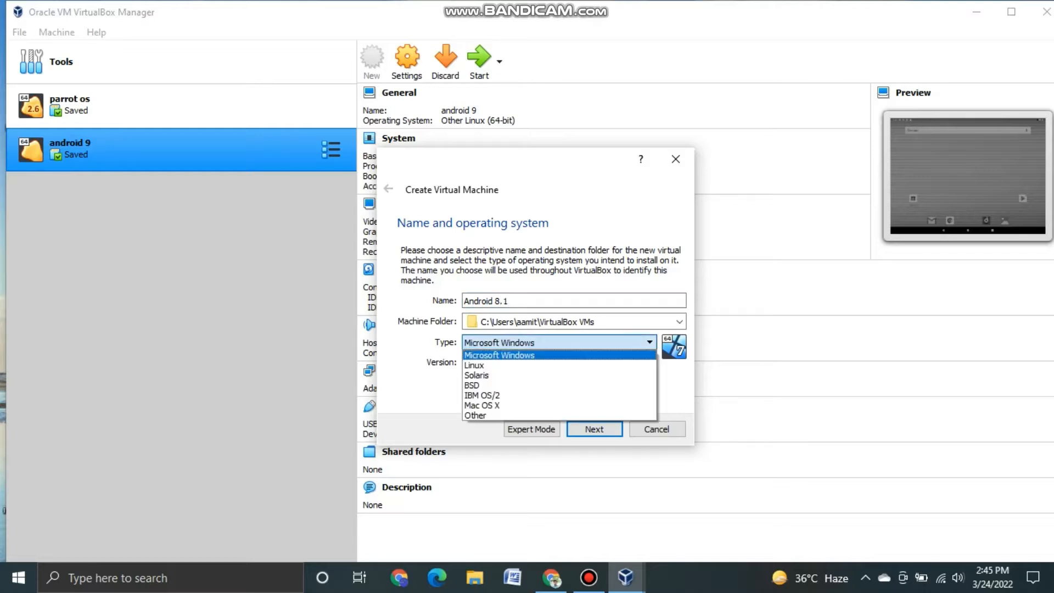
{"action": "left_click", "coordinate": [558, 366]}
{"action": "left_click", "coordinate": [559, 363]}
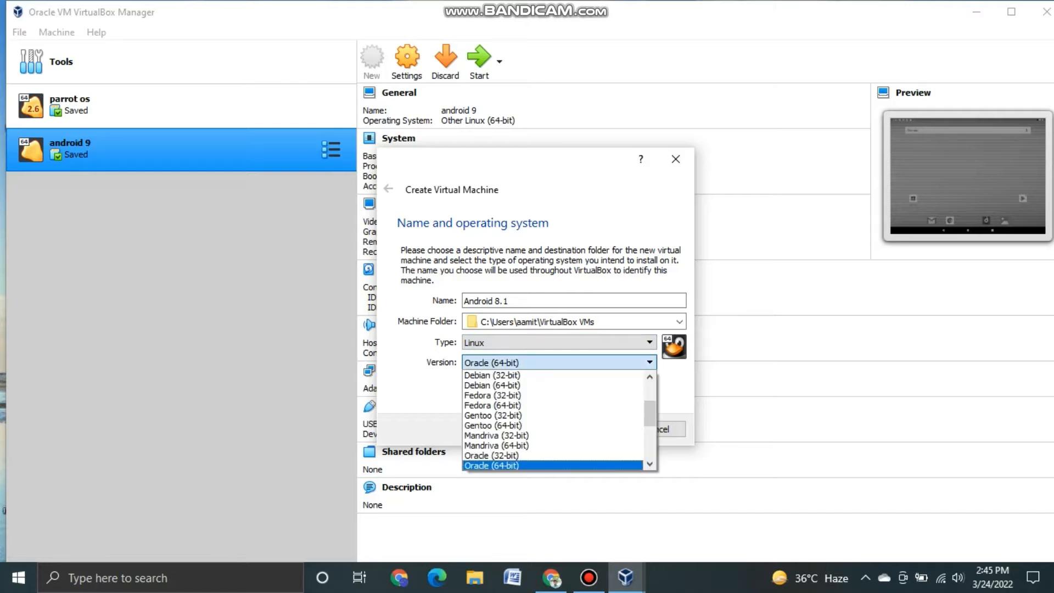
{"action": "scroll", "coordinate": [559, 416], "scroll_direction": "down", "scroll_amount": 4}
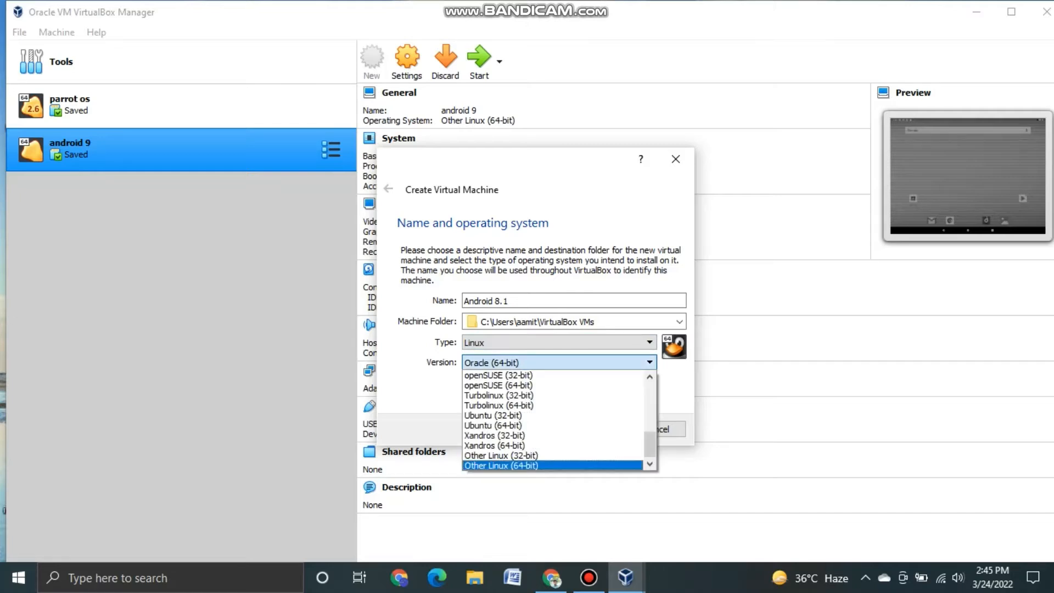
{"action": "left_click", "coordinate": [501, 465]}
{"action": "left_click", "coordinate": [594, 429]}
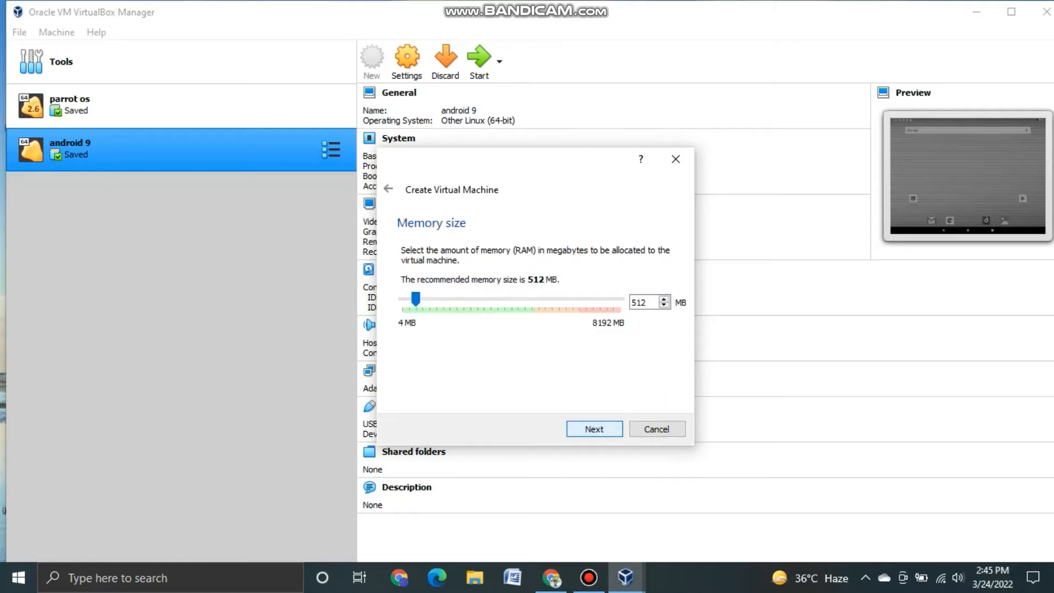
- Increase the new machine's memory size to at least 1536 MB and continue to the hard disk settings
{"action": "left_click", "coordinate": [459, 300]}
{"action": "left_click", "coordinate": [459, 299]}
{"action": "left_click", "coordinate": [459, 299]}
{"action": "left_click", "coordinate": [459, 299]}
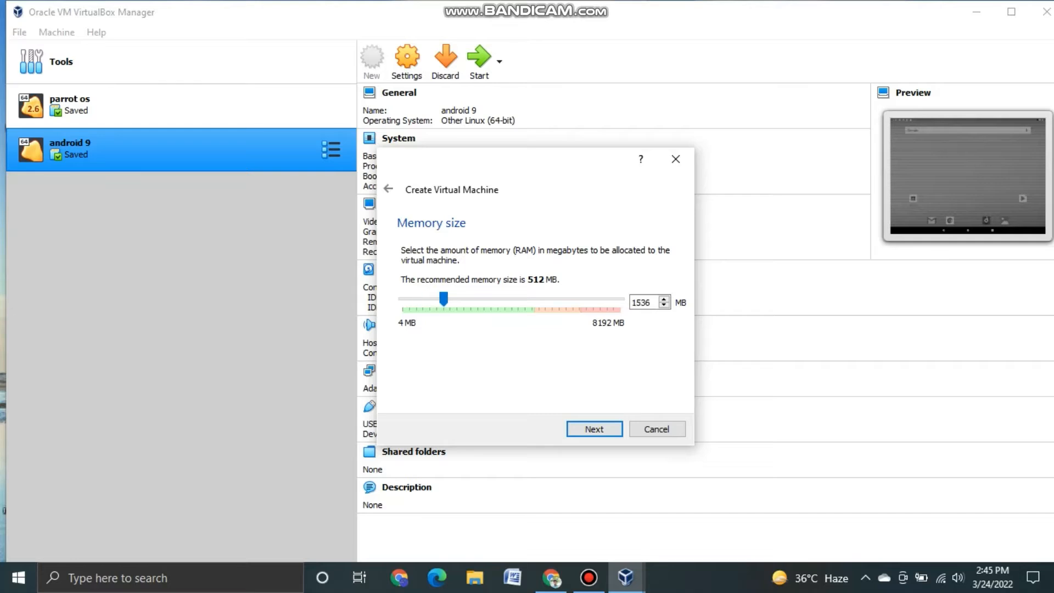
{"action": "left_click", "coordinate": [459, 300]}
{"action": "left_click", "coordinate": [459, 300]}
{"action": "left_click", "coordinate": [594, 429]}
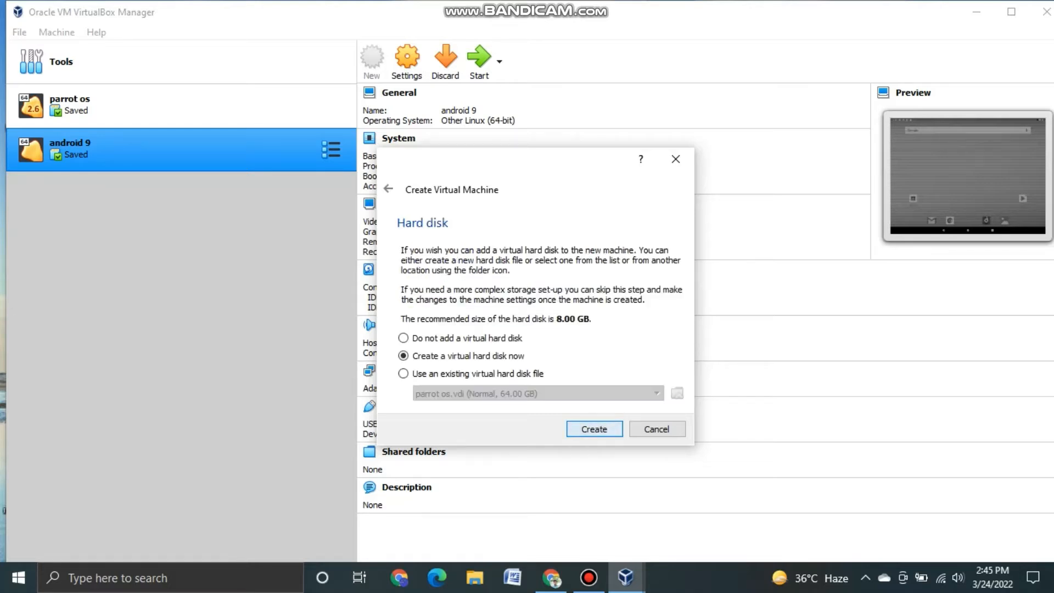
- Create a dynamically allocated 16 GB virtual hard disk for the Android 8.1 machine, keeping the suggested file type and location
{"action": "left_click", "coordinate": [594, 429]}
{"action": "left_click", "coordinate": [601, 454]}
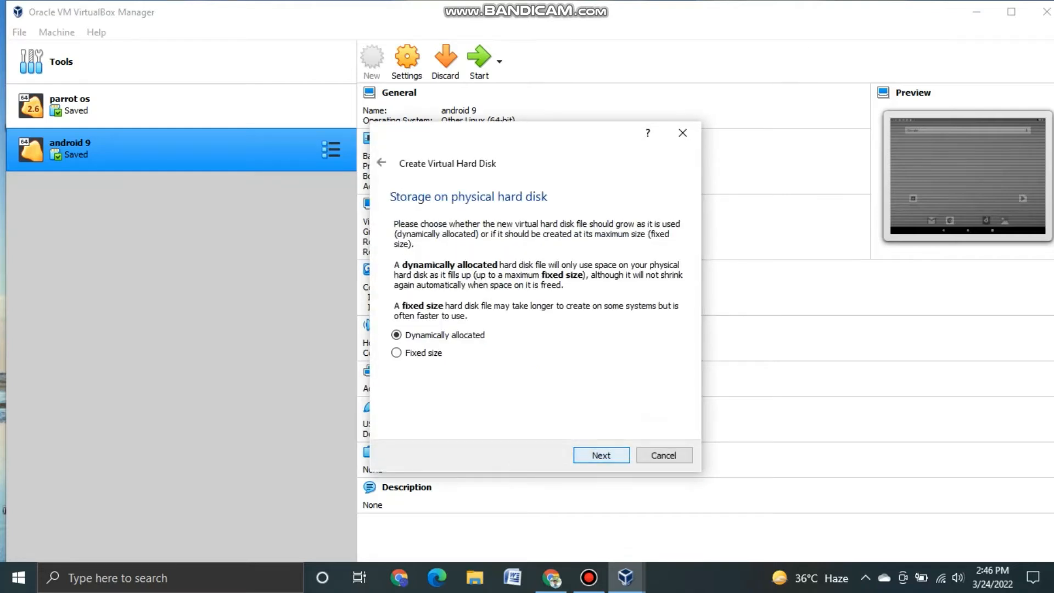
{"action": "left_click", "coordinate": [600, 455]}
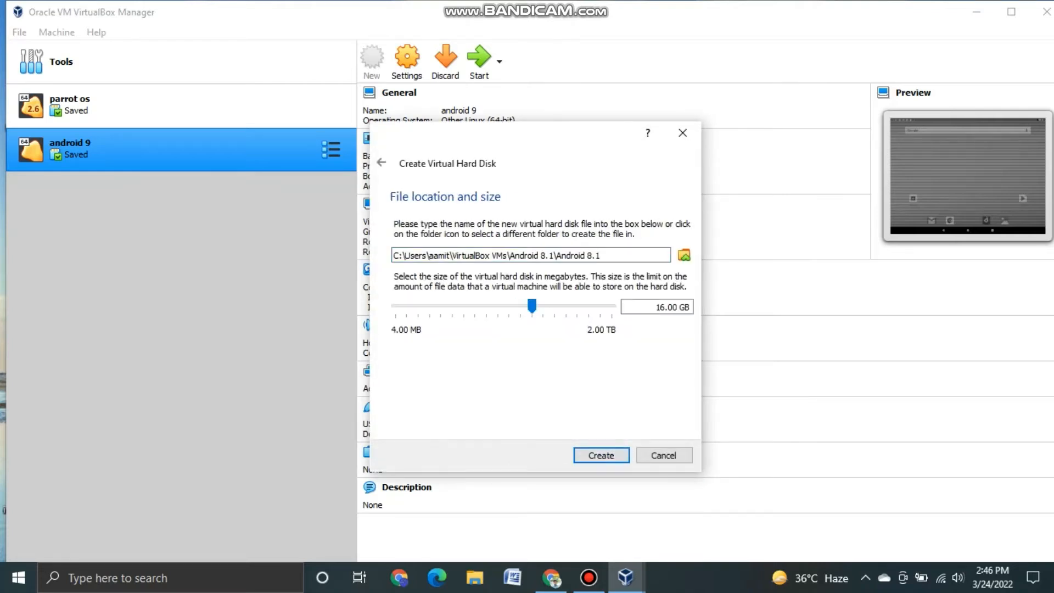
{"action": "left_click", "coordinate": [601, 455]}
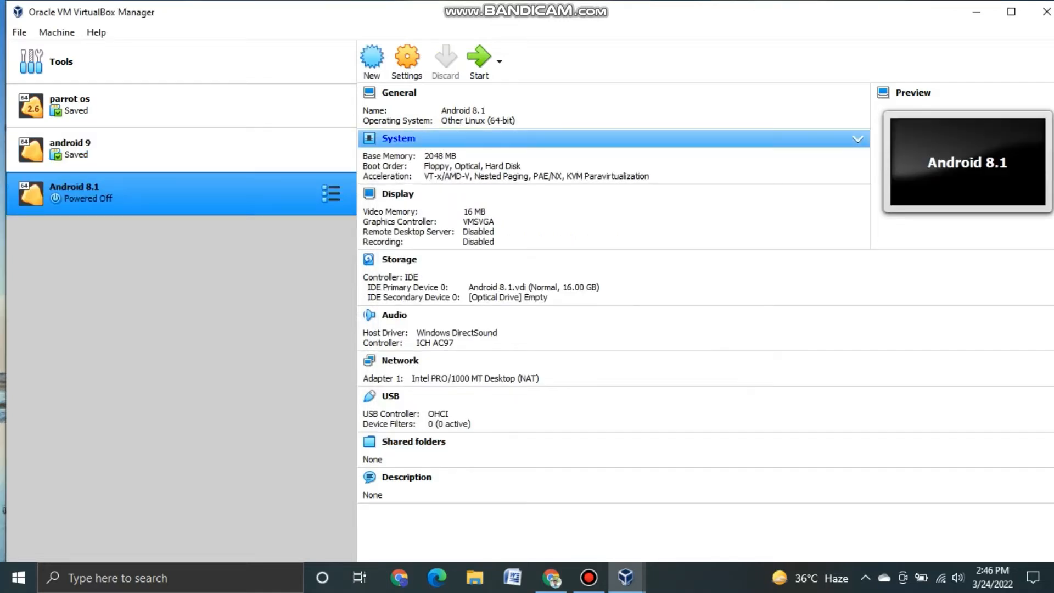
- Set the Android 8.1 machine's processor count to 2 in its system settings
{"action": "left_click", "coordinate": [398, 139]}
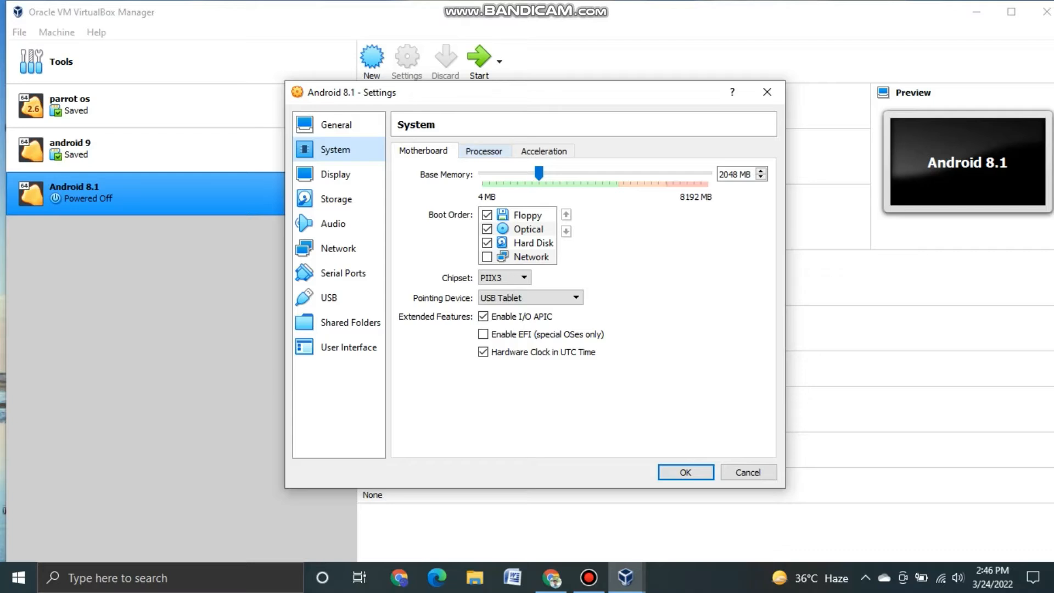
{"action": "left_click", "coordinate": [484, 150]}
{"action": "left_click", "coordinate": [560, 174]}
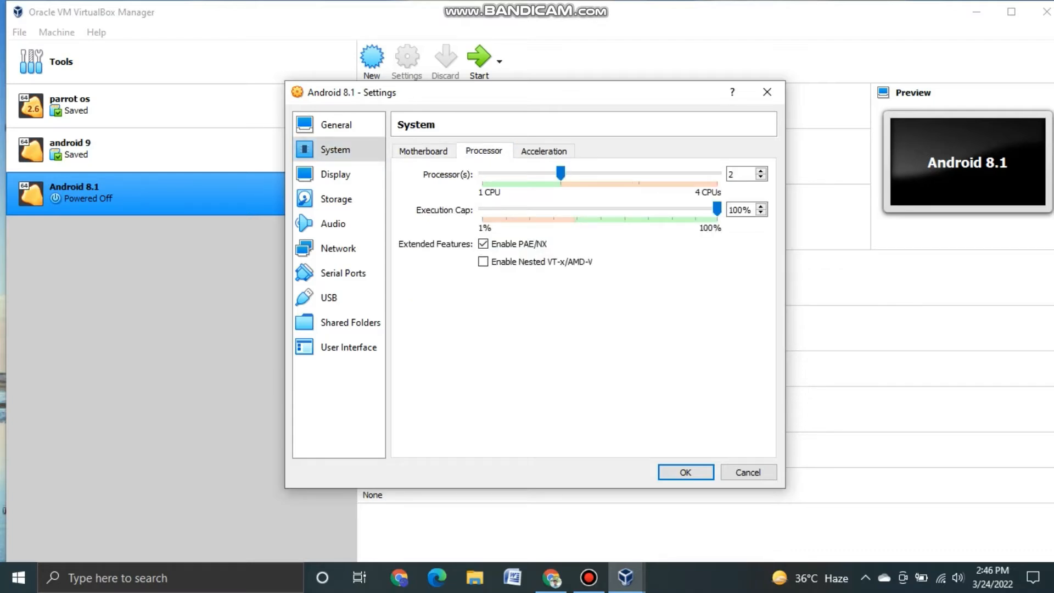
{"action": "left_click", "coordinate": [334, 174]}
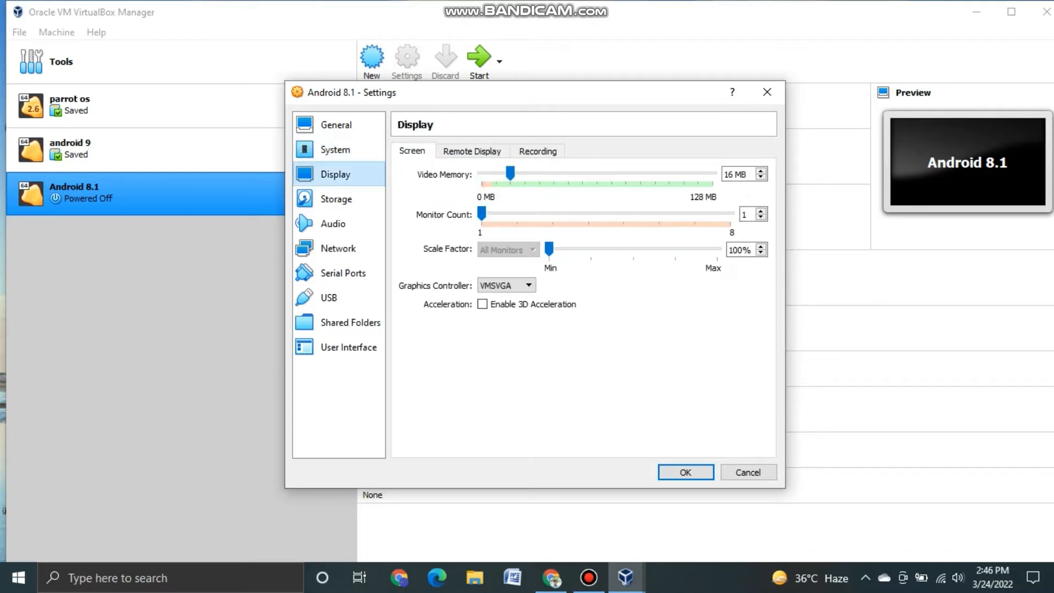
{"action": "left_click", "coordinate": [472, 151]}
{"action": "left_click", "coordinate": [537, 151]}
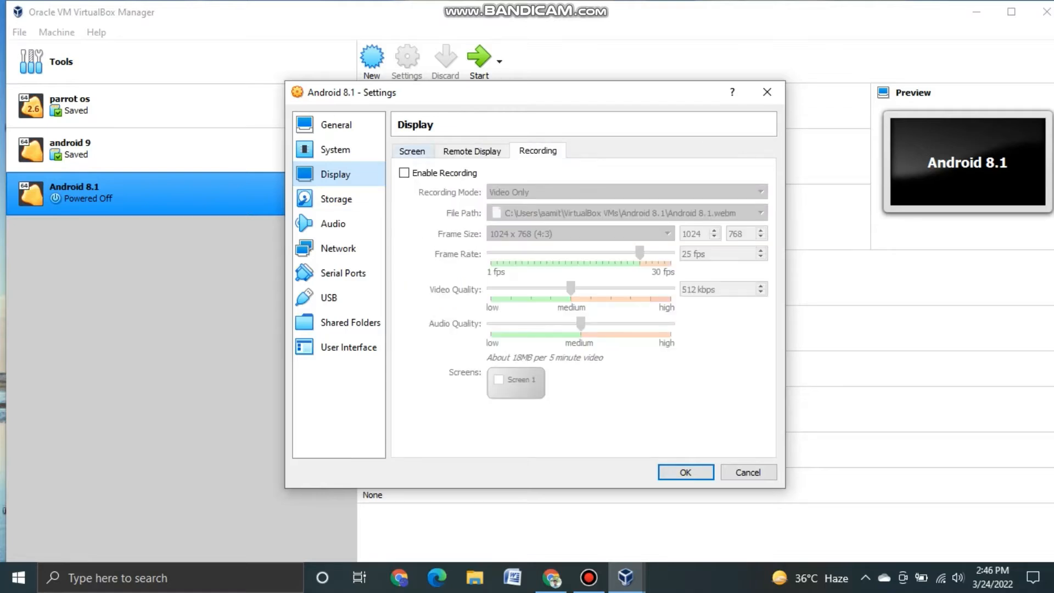
- Set the machine's paravirtualization interface to KVM in the system acceleration settings
{"action": "left_click", "coordinate": [335, 149]}
{"action": "left_click", "coordinate": [544, 151]}
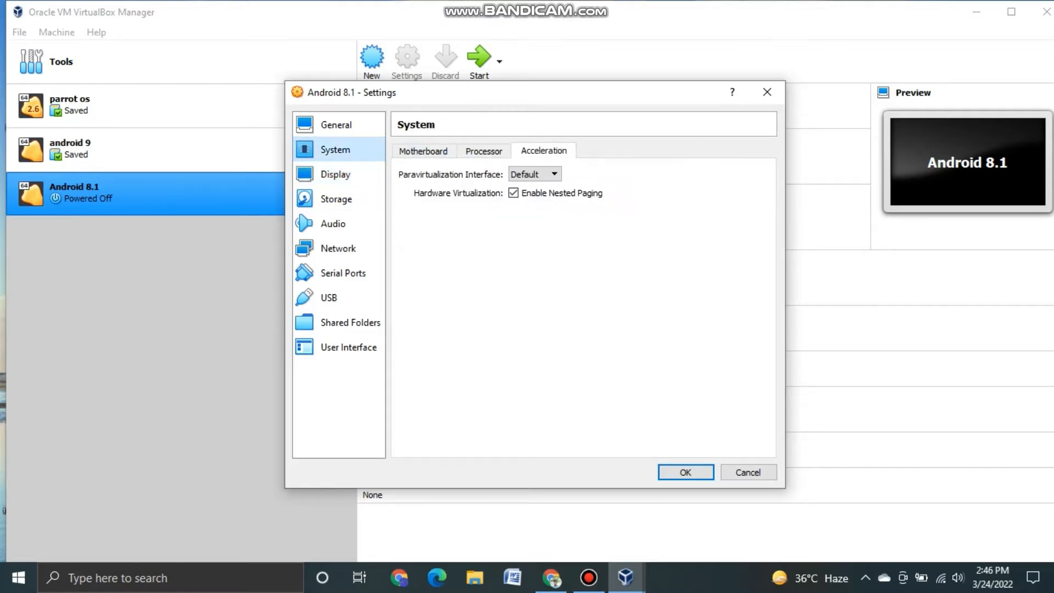
{"action": "left_click", "coordinate": [534, 174]}
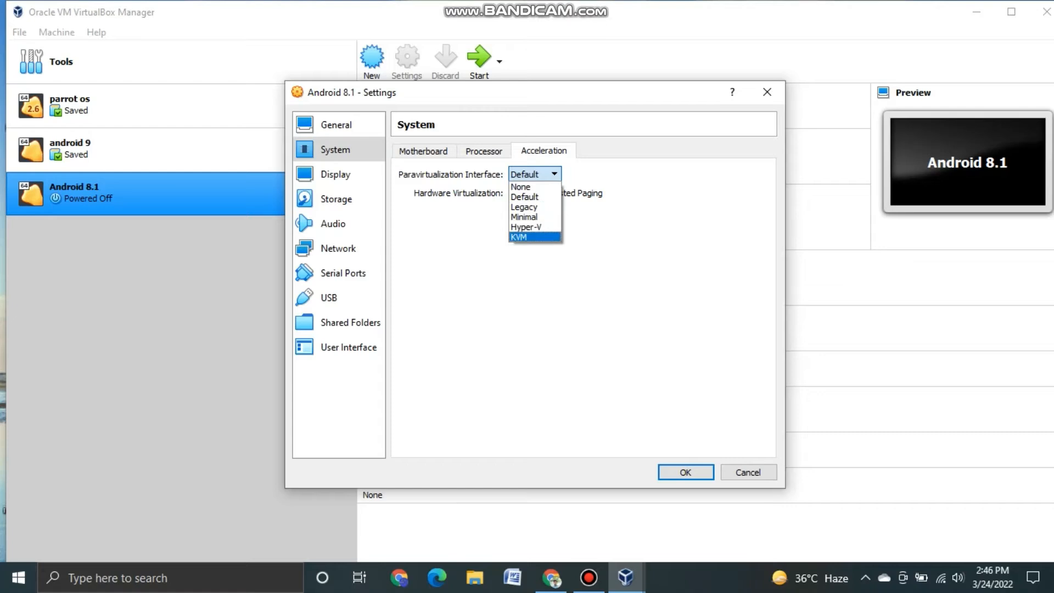
{"action": "left_click", "coordinate": [519, 236]}
- Load the disk file android-x86-8.1-r6.iso from the OS folder on drive D into the machine's empty optical drive
{"action": "left_click", "coordinate": [335, 174]}
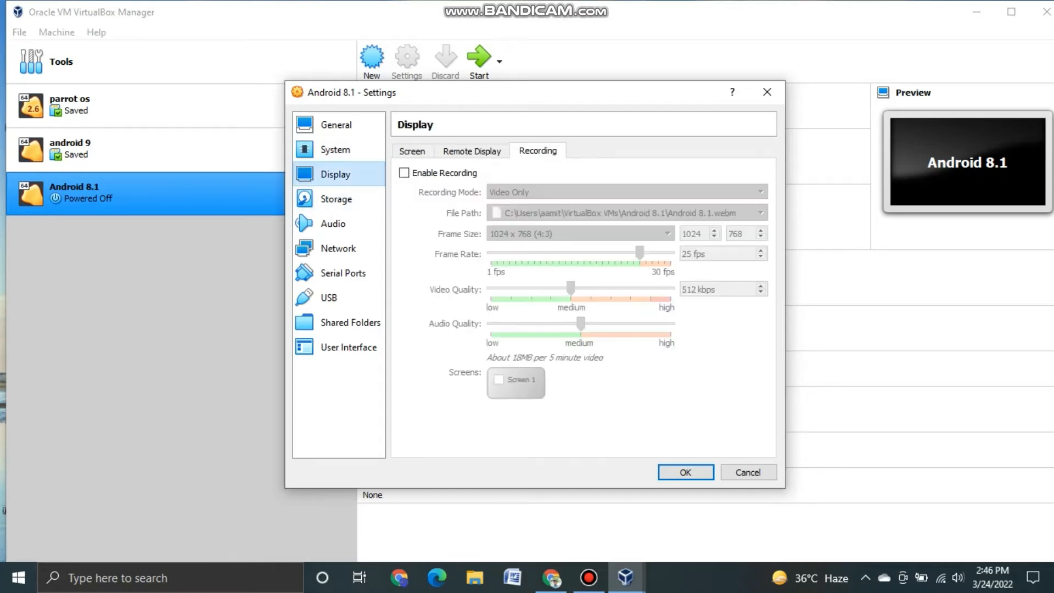
{"action": "left_click", "coordinate": [336, 199]}
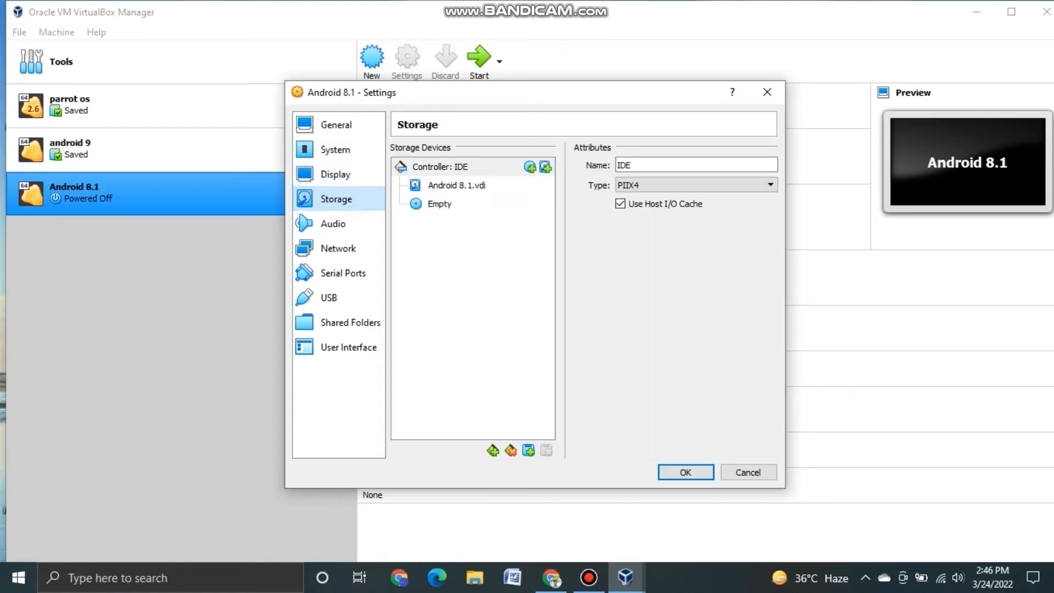
{"action": "left_click", "coordinate": [440, 204]}
{"action": "left_click", "coordinate": [768, 165]}
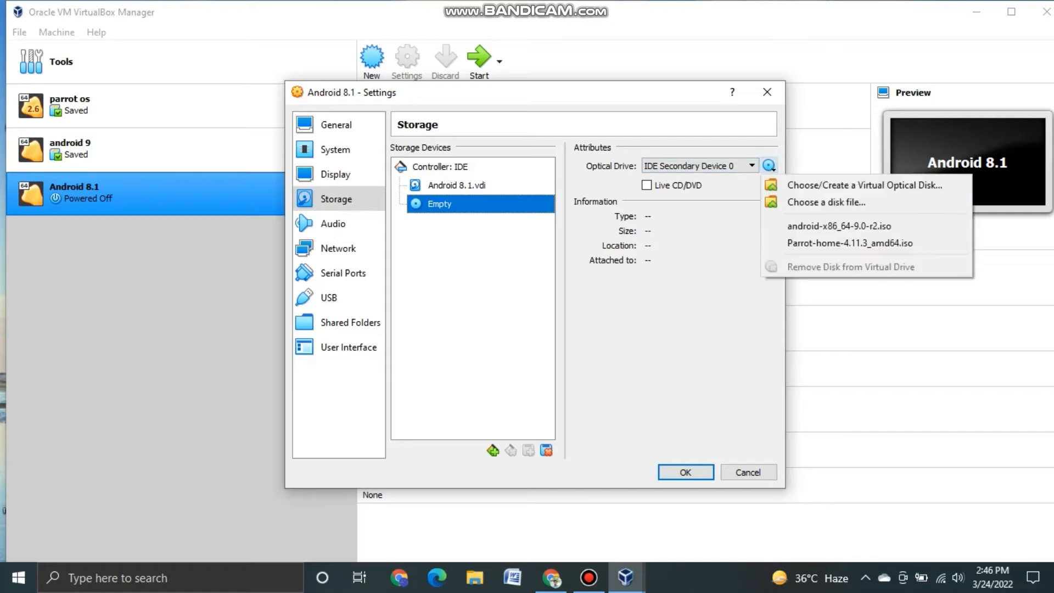
{"action": "left_click", "coordinate": [826, 202]}
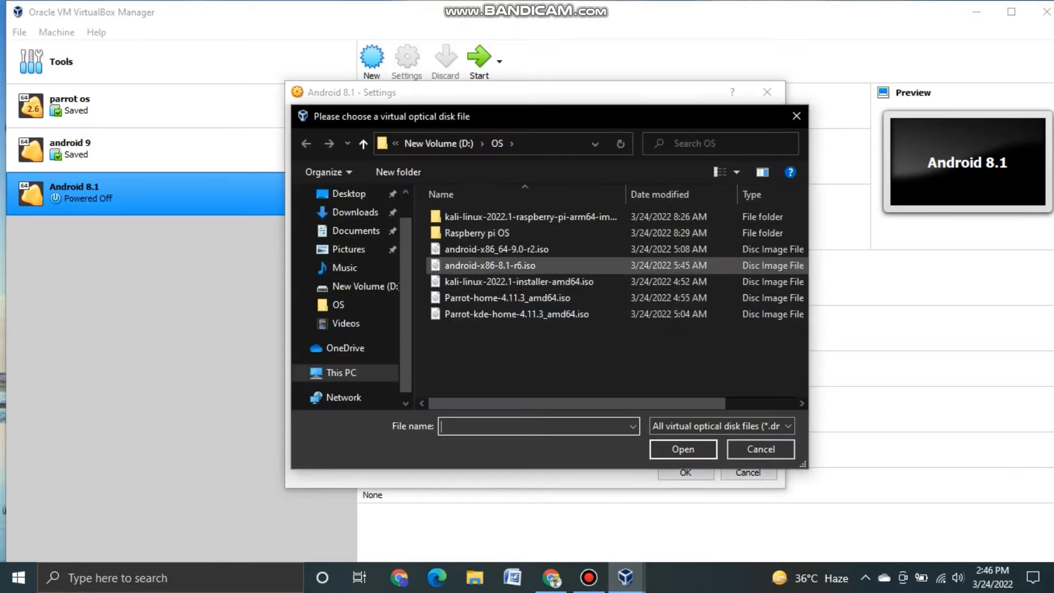
{"action": "left_click", "coordinate": [549, 266]}
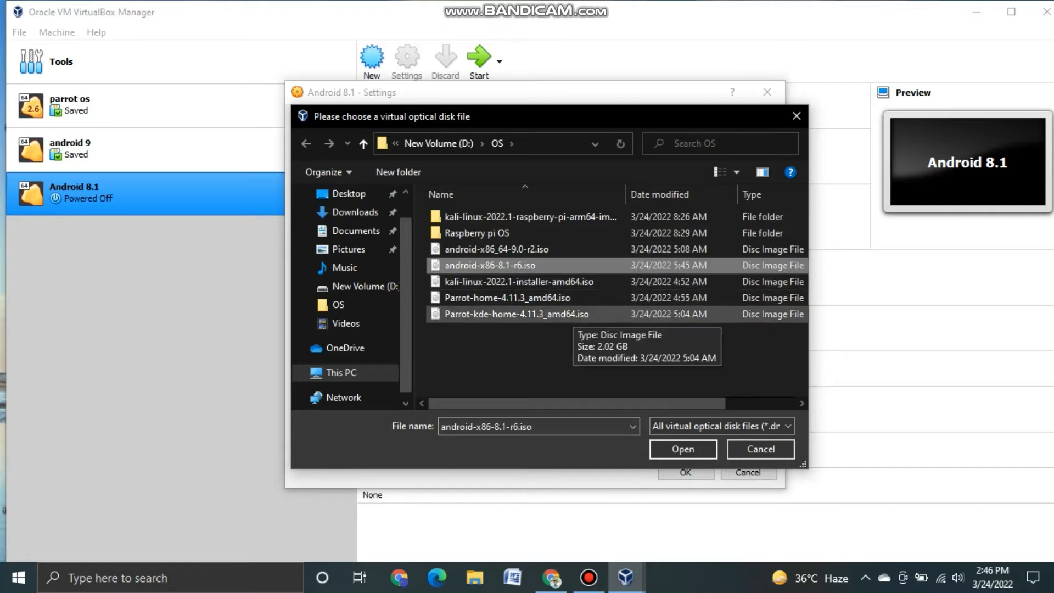
{"action": "key", "text": "Tab"}
{"action": "key", "text": "Return"}
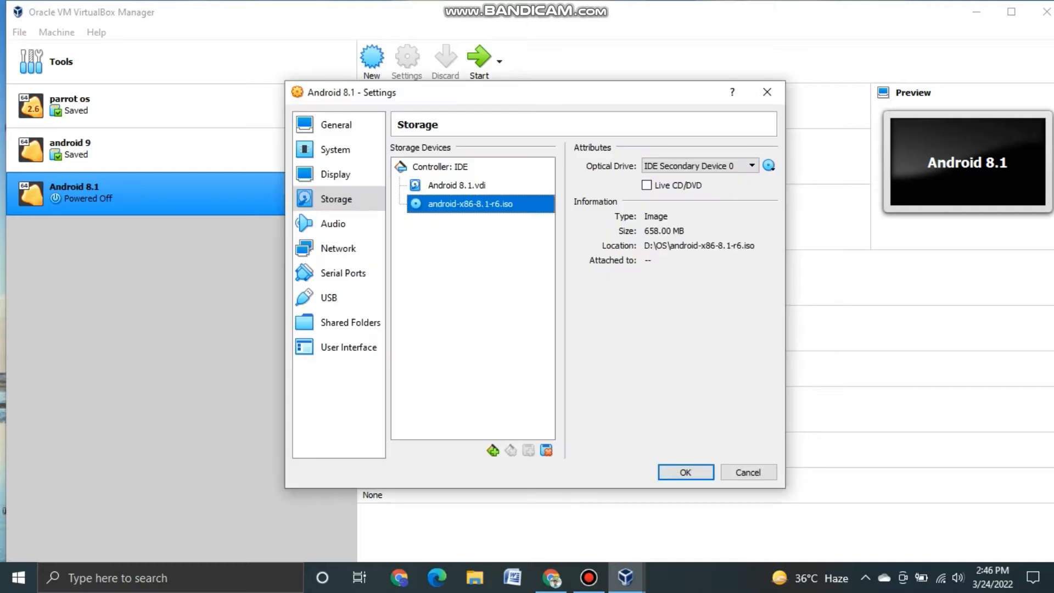
{"action": "left_click", "coordinate": [333, 224]}
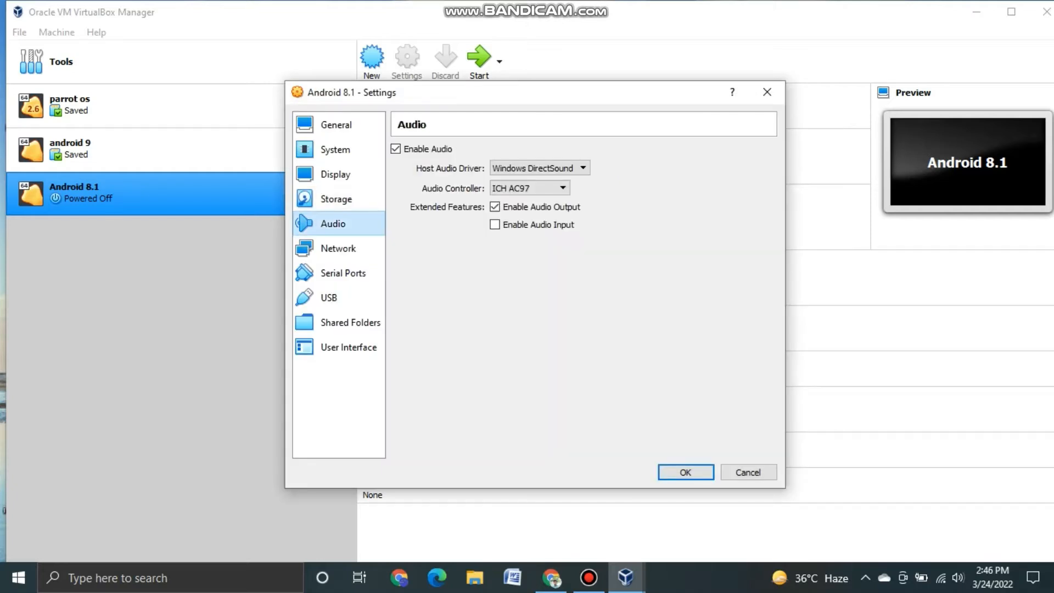
{"action": "left_click", "coordinate": [336, 199]}
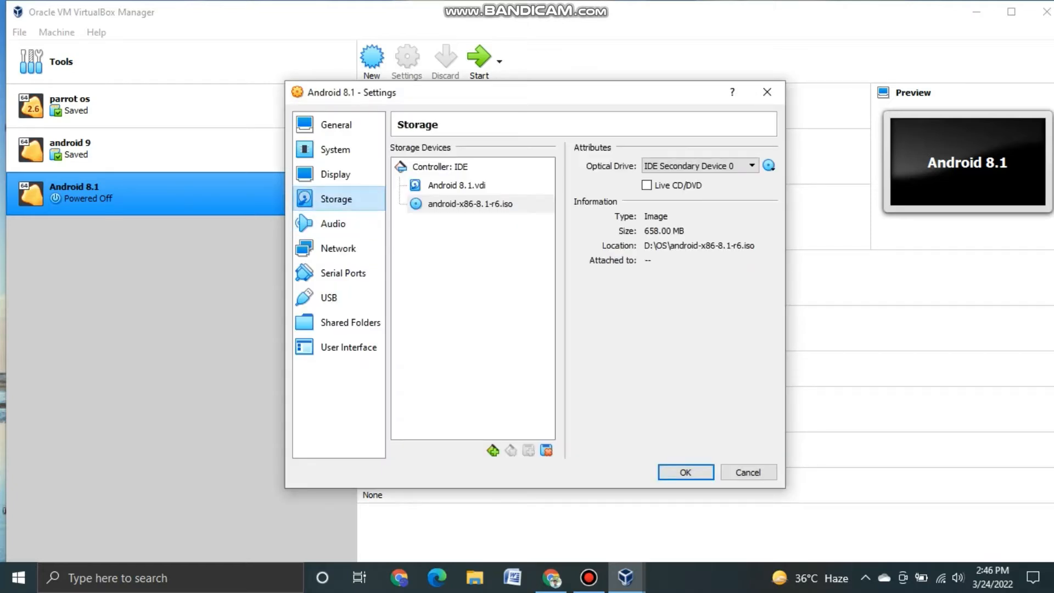
{"action": "left_click", "coordinate": [336, 175]}
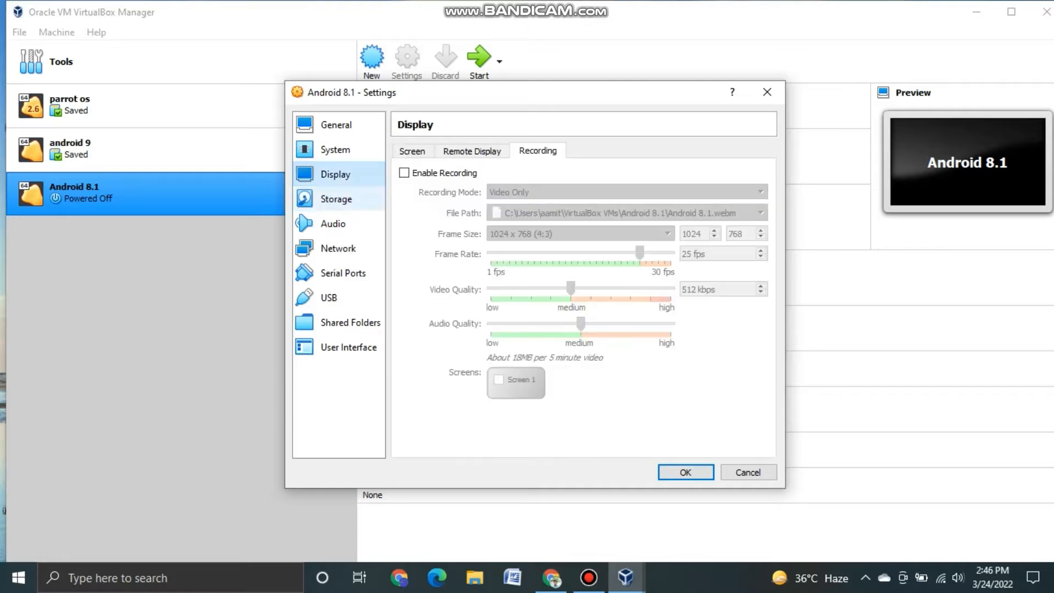
{"action": "left_click", "coordinate": [336, 199]}
{"action": "left_click", "coordinate": [333, 223]}
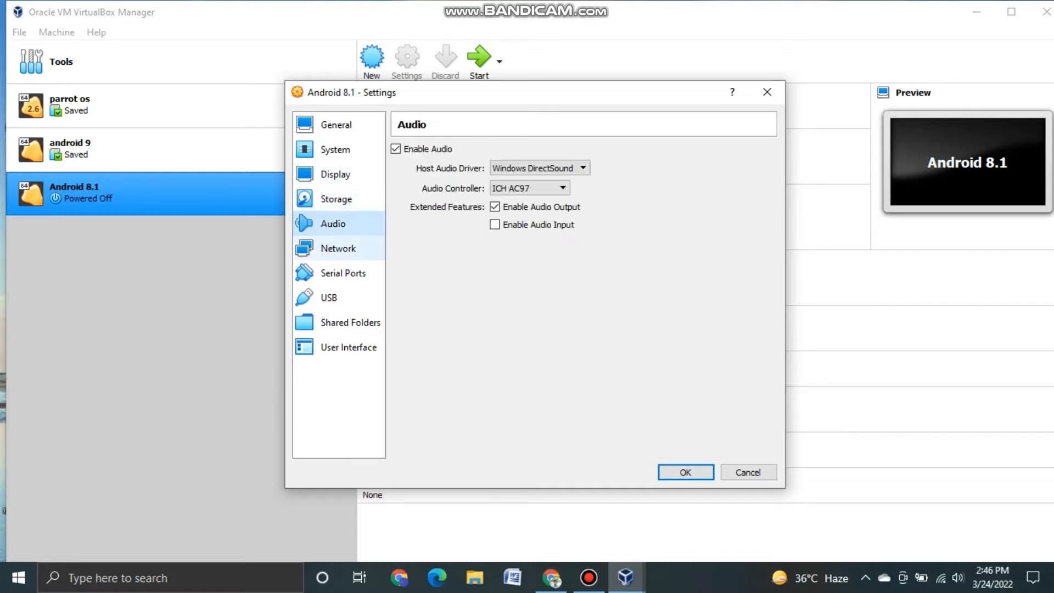
{"action": "left_click", "coordinate": [338, 248]}
- Enable audio input for the Android 8.1 machine and save its settings
{"action": "left_click", "coordinate": [333, 223]}
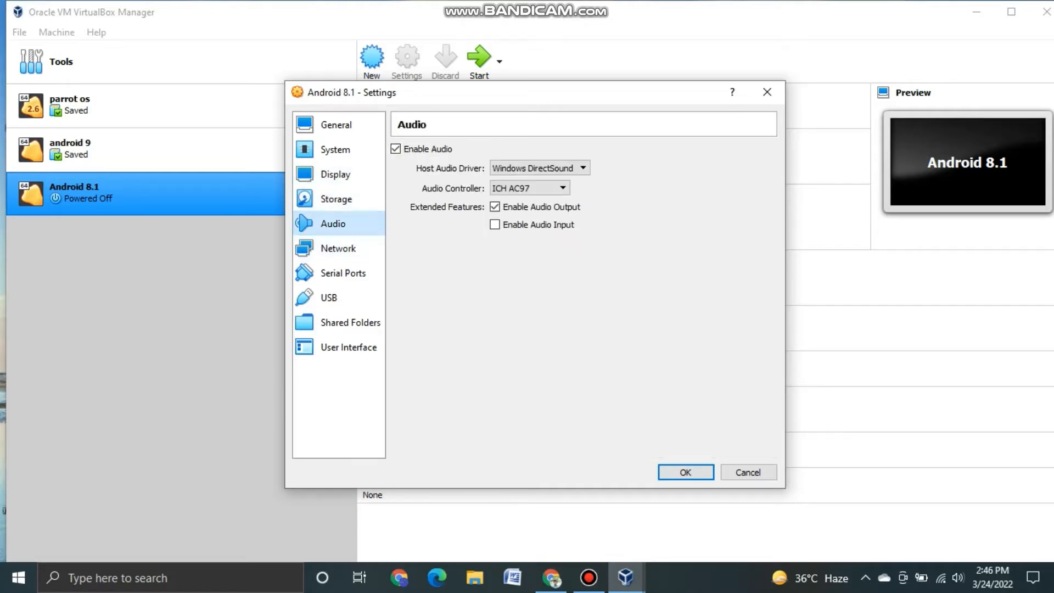
{"action": "left_click", "coordinate": [495, 224]}
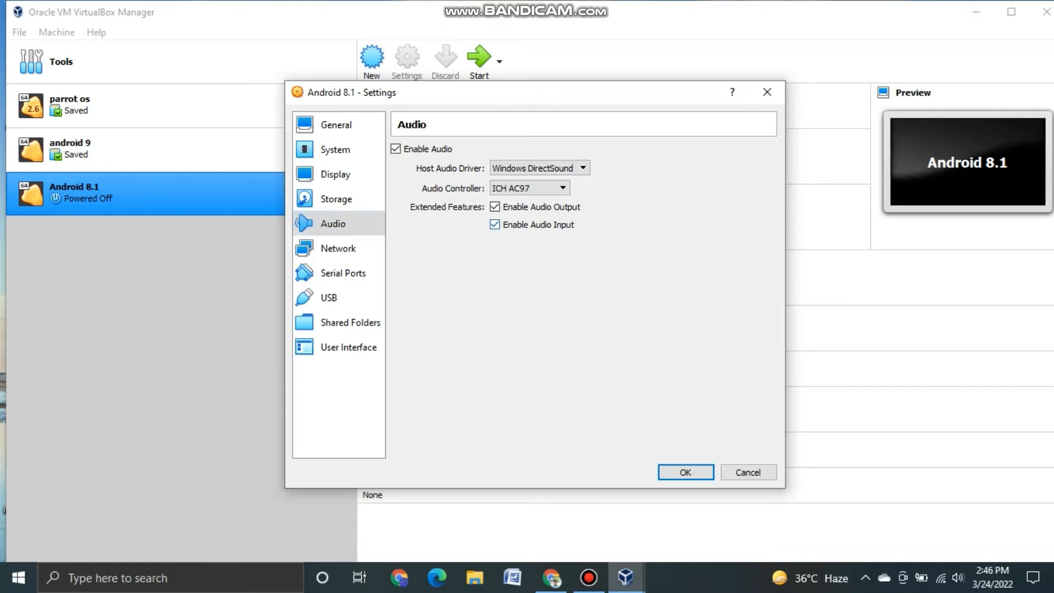
{"action": "left_click", "coordinate": [338, 248]}
{"action": "left_click", "coordinate": [343, 273]}
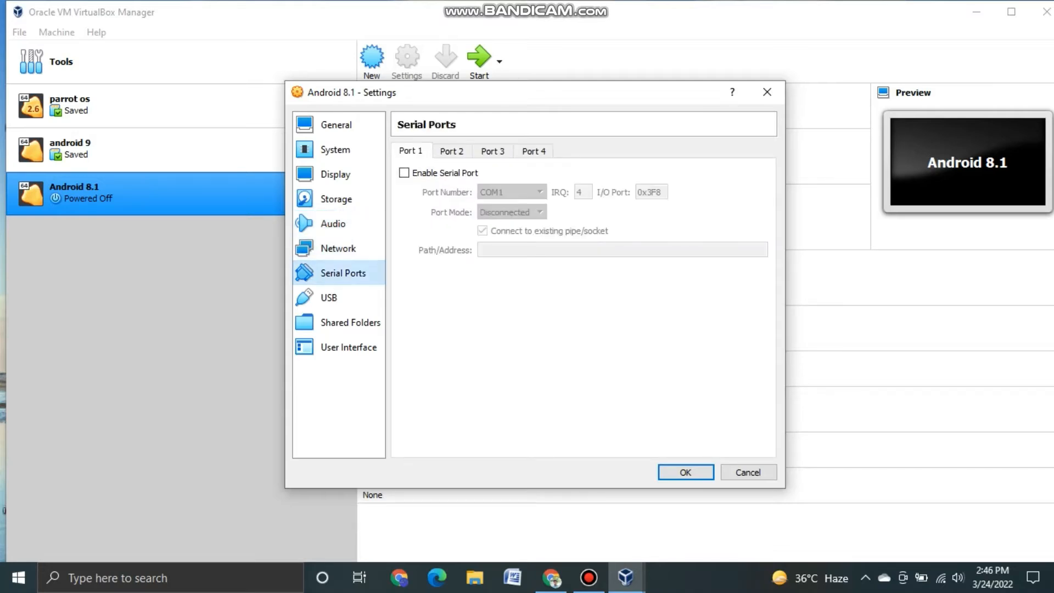
{"action": "left_click", "coordinate": [685, 472]}
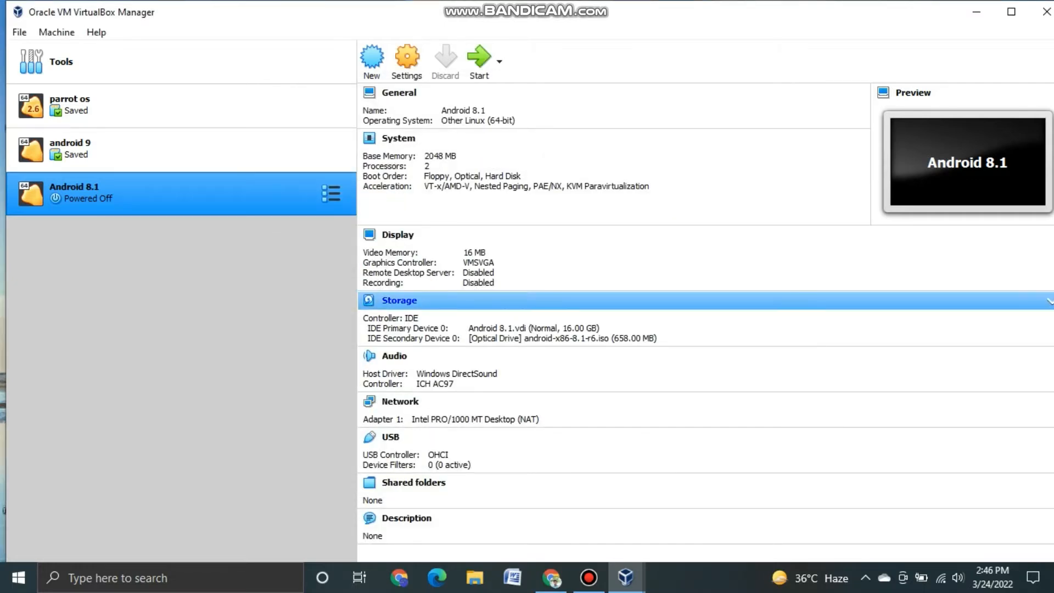
{"action": "left_click", "coordinate": [399, 300]}
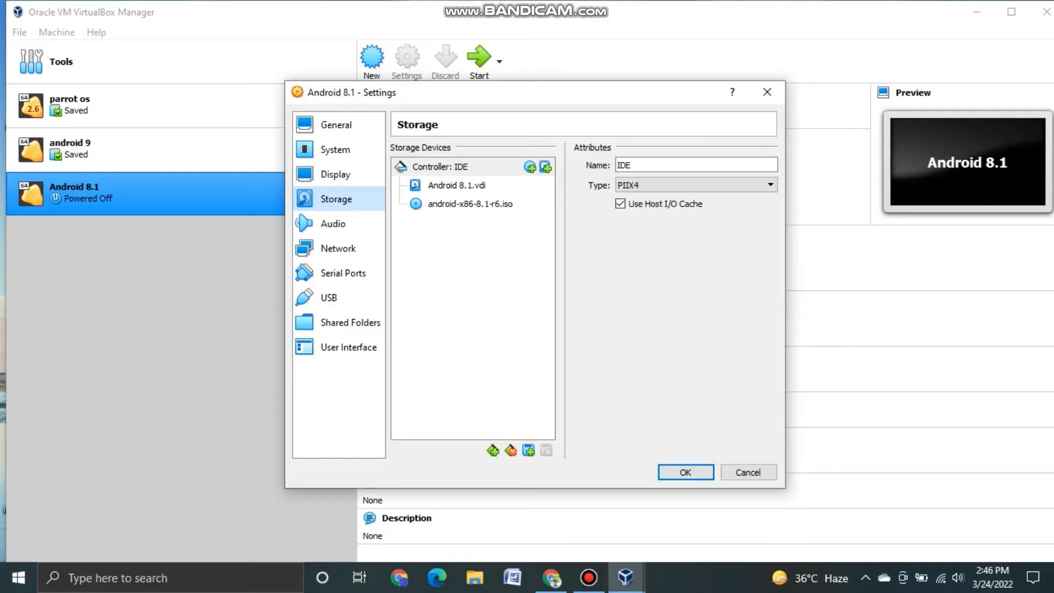
{"action": "left_click", "coordinate": [767, 92]}
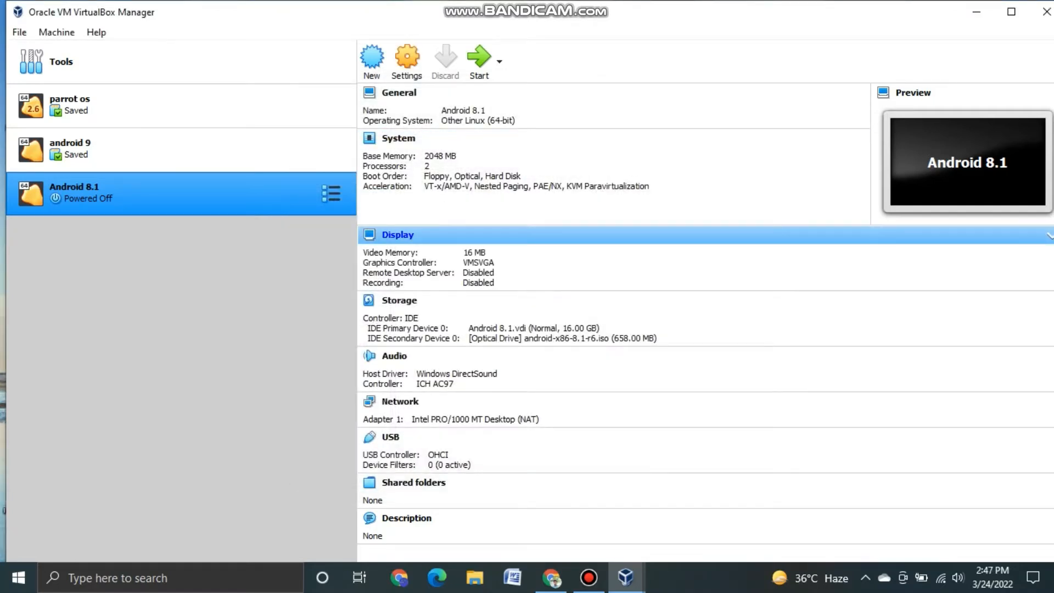
- Set the machine's graphics controller to VBoxSVGA, raise the video memory to the 128 MB maximum and save the display settings
{"action": "left_click", "coordinate": [398, 235]}
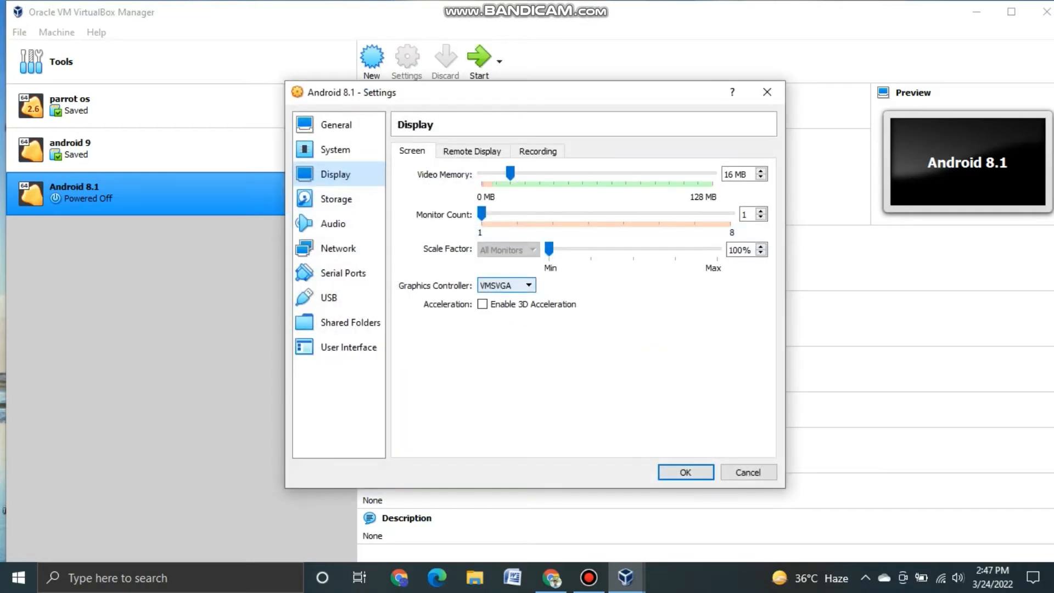
{"action": "left_click", "coordinate": [506, 285]}
{"action": "left_click", "coordinate": [500, 305]}
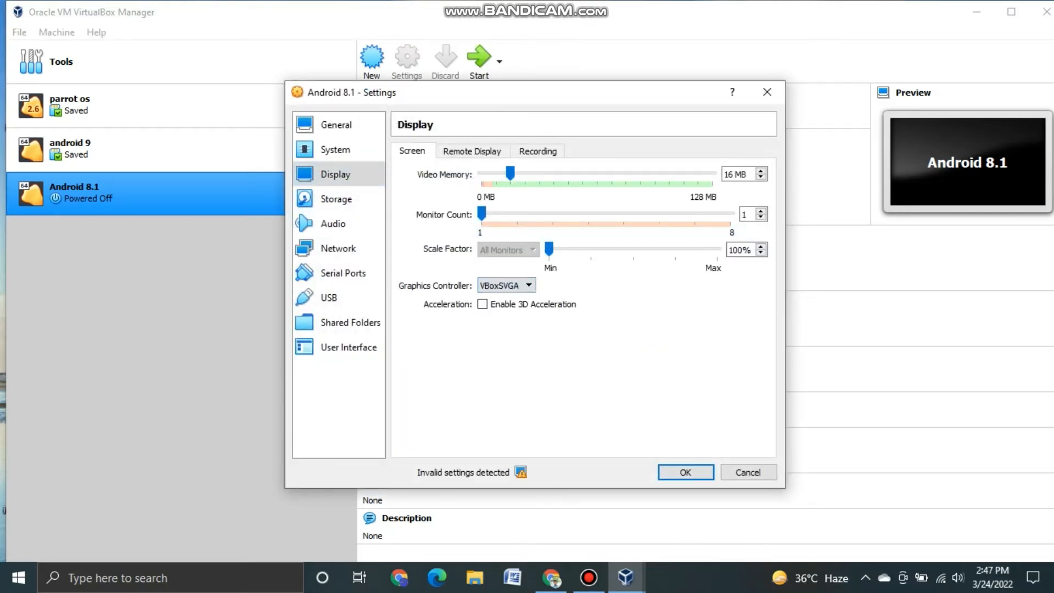
{"action": "left_click_drag", "start_coordinate": [510, 174], "coordinate": [712, 173]}
{"action": "left_click", "coordinate": [685, 472]}
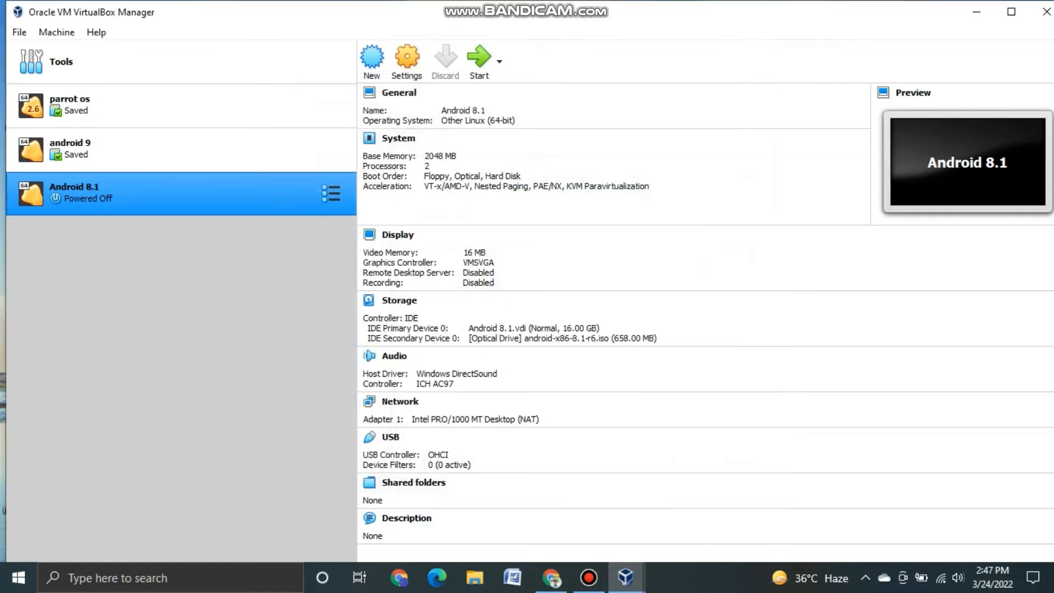
- Start the Android 8.1 machine and choose Auto_Installation to the specified harddisk from the advanced boot options
{"action": "left_click", "coordinate": [479, 59]}
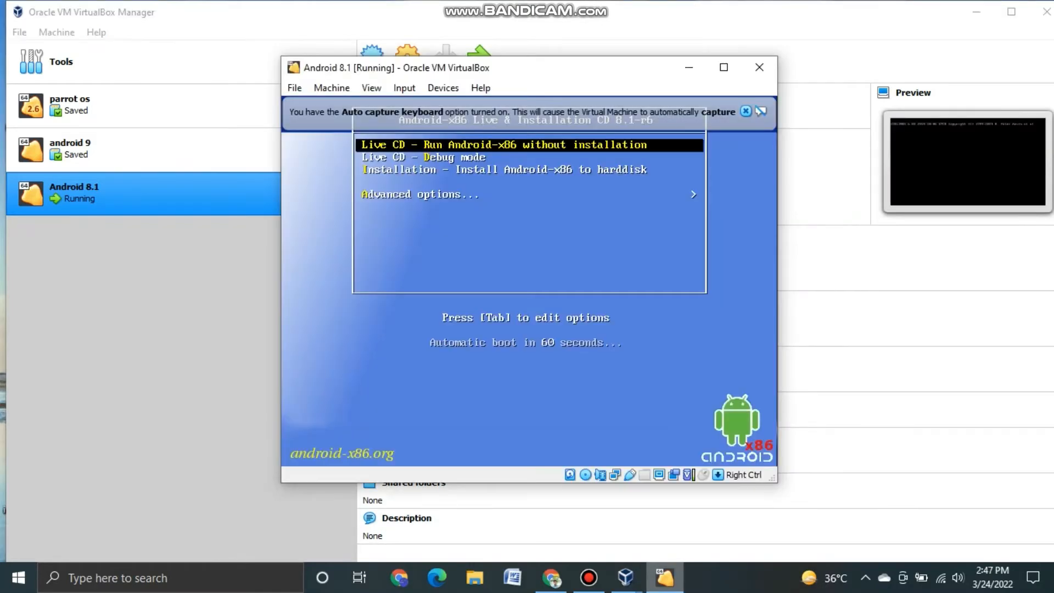
{"action": "key", "text": "Down"}
{"action": "key", "text": "Down"}
{"action": "key", "text": "Down"}
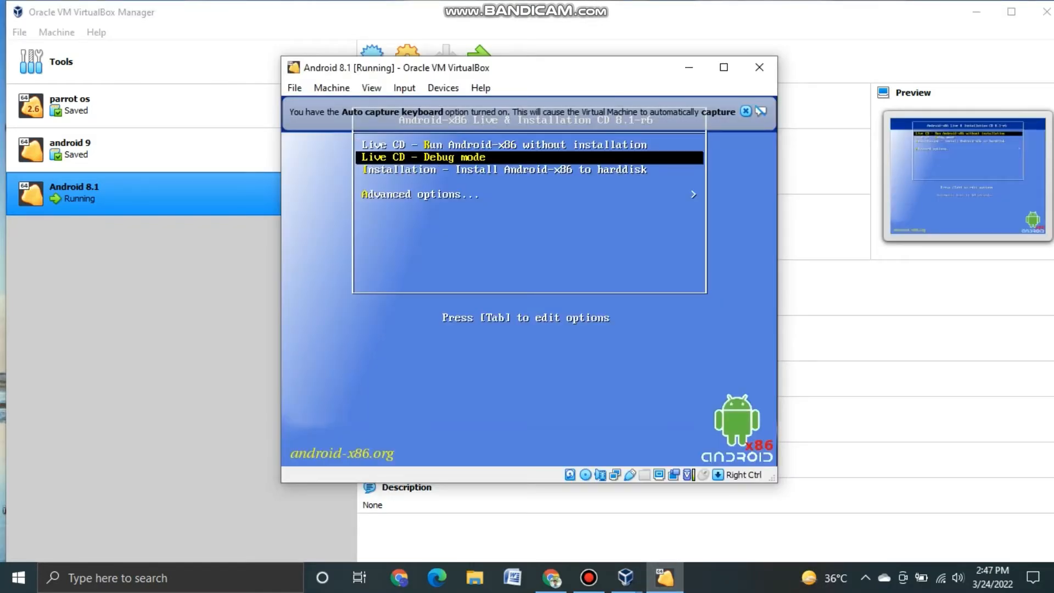
{"action": "key", "text": "Return"}
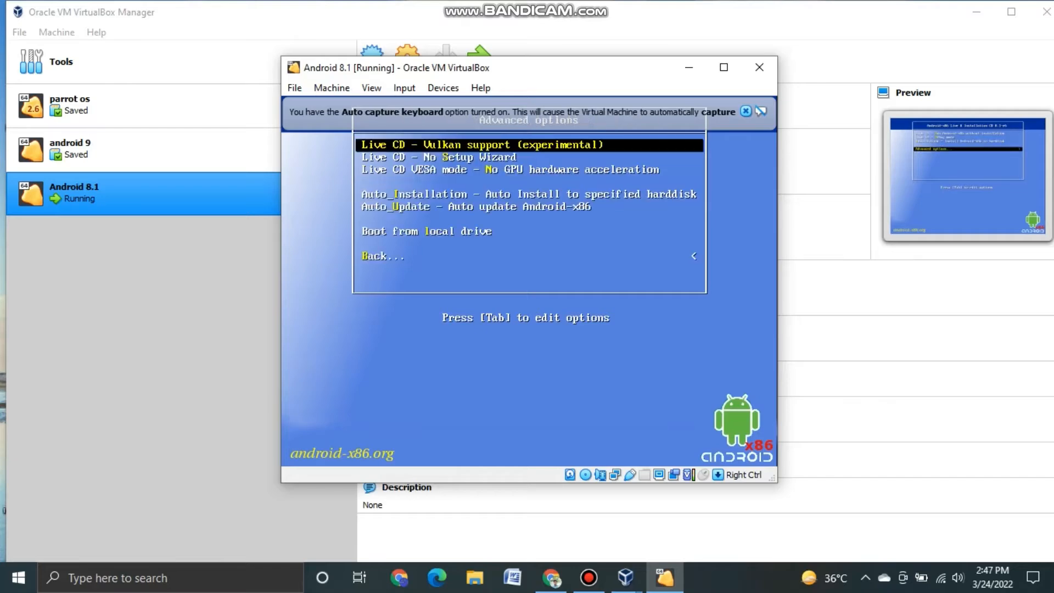
{"action": "key", "text": "Down"}
{"action": "key", "text": "Down"}
{"action": "key", "text": "Down"}
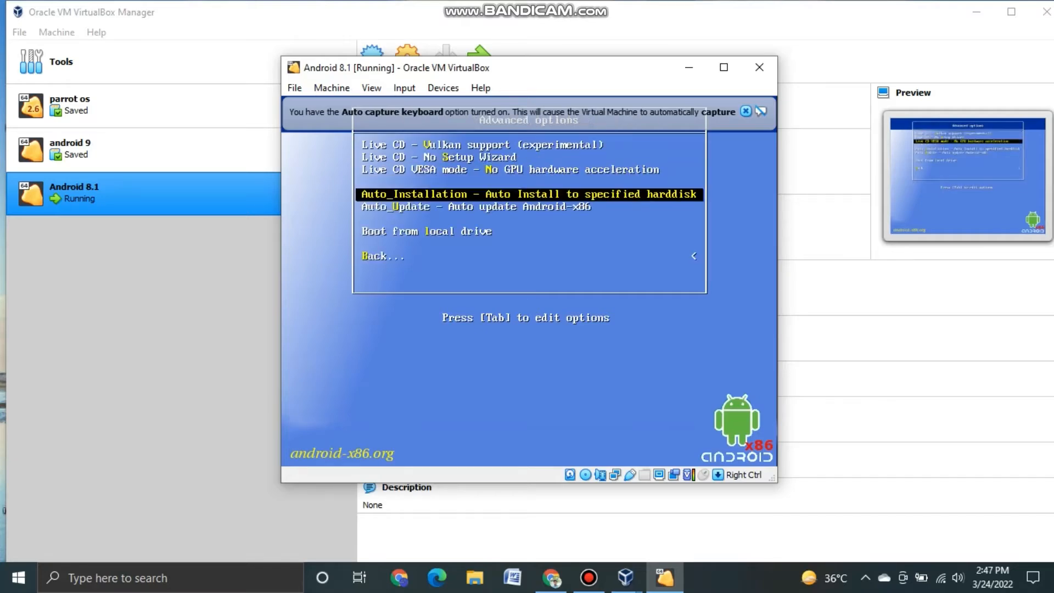
{"action": "key", "text": "Return"}
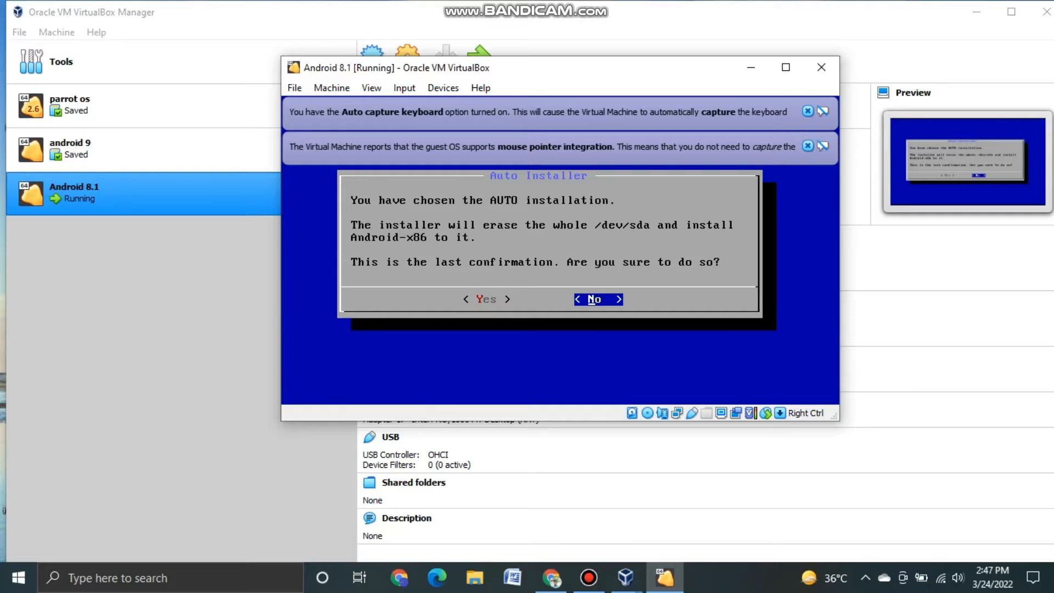
- Confirm erasing /dev/sda to install Android-x86 on it, and enlarge the virtual machine window
{"action": "key", "text": "Left"}
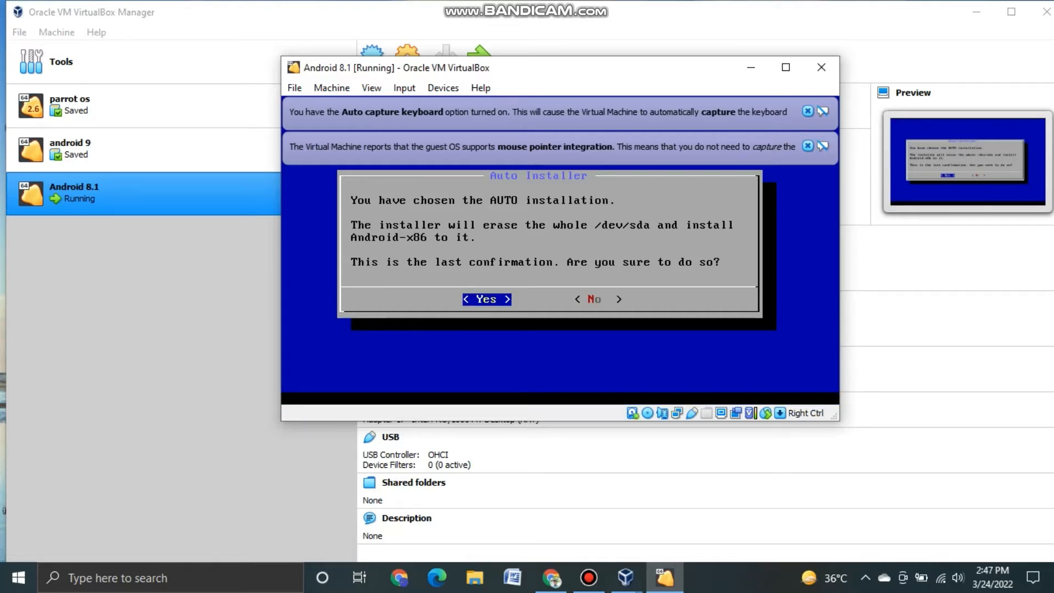
{"action": "key", "text": "Return"}
{"action": "left_click_drag", "start_coordinate": [839, 419], "coordinate": [879, 505]}
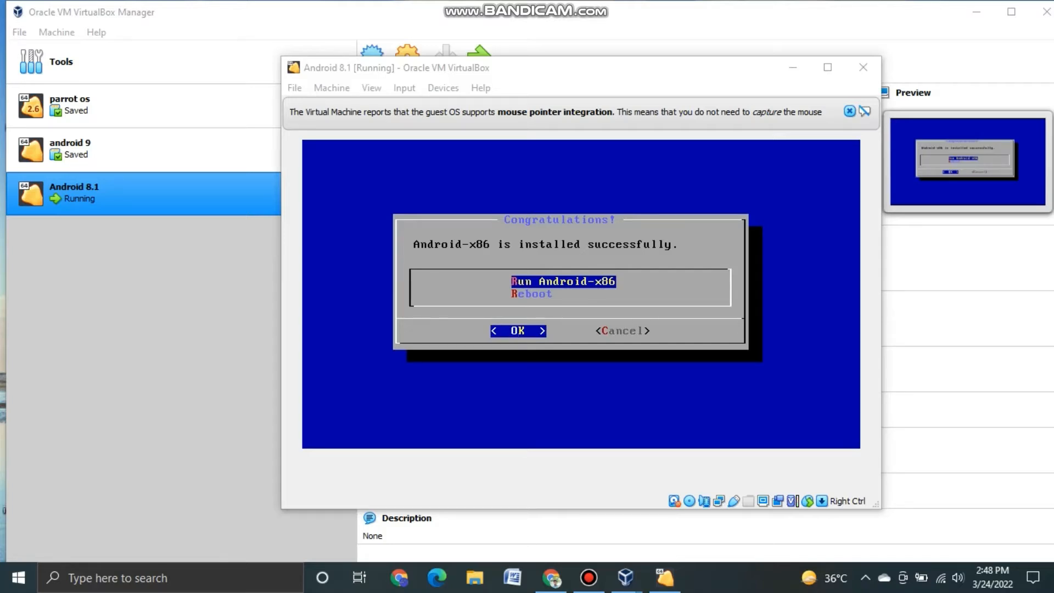
- Run the newly installed Android-x86, dismiss the mouse integration notice and start the initial setup in English (United States)
{"action": "left_click", "coordinate": [581, 293]}
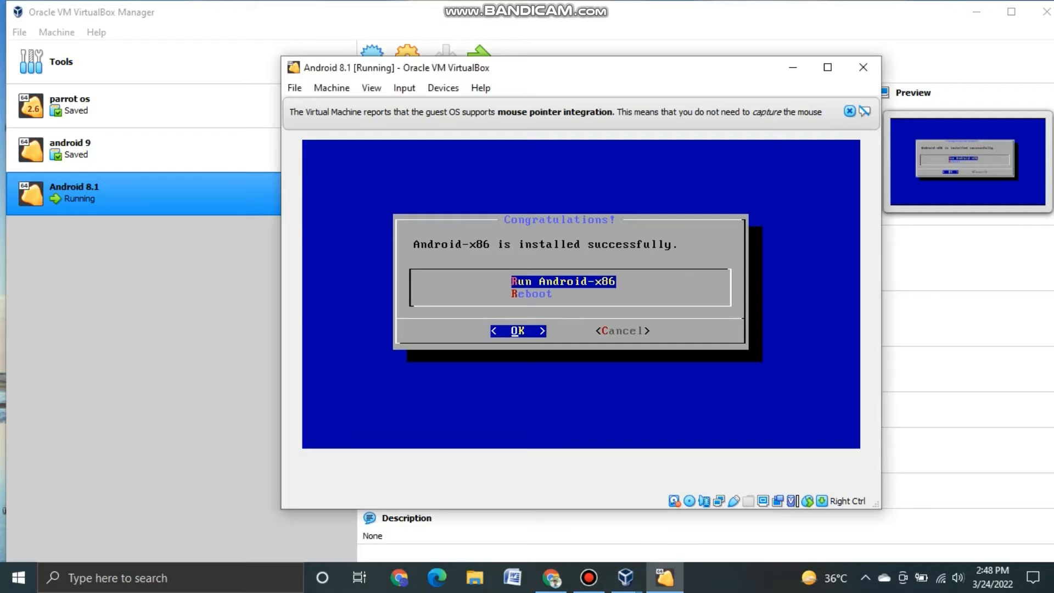
{"action": "key", "text": "Return"}
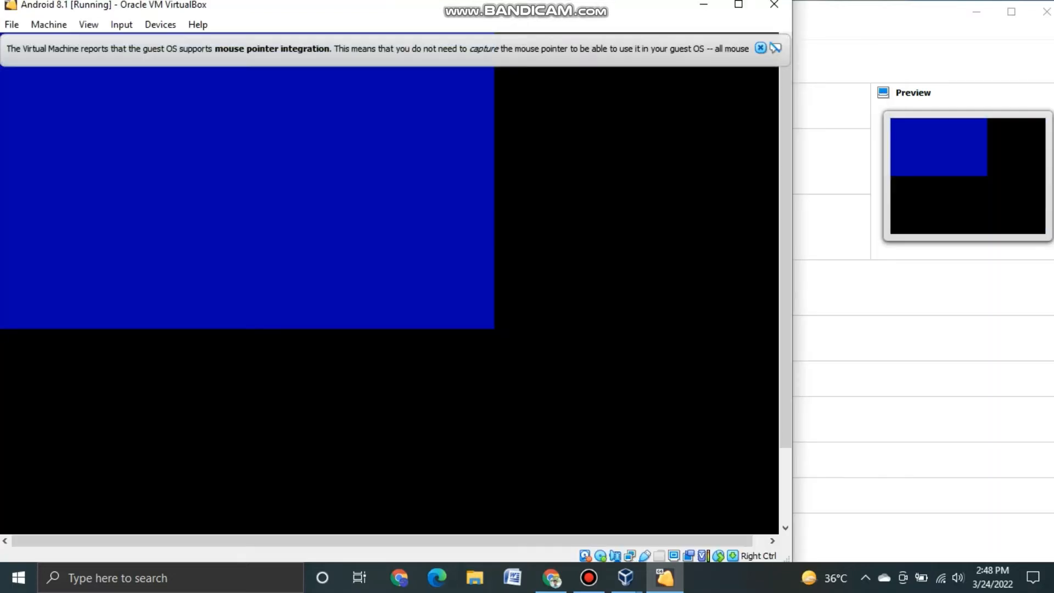
{"action": "left_click", "coordinate": [761, 48]}
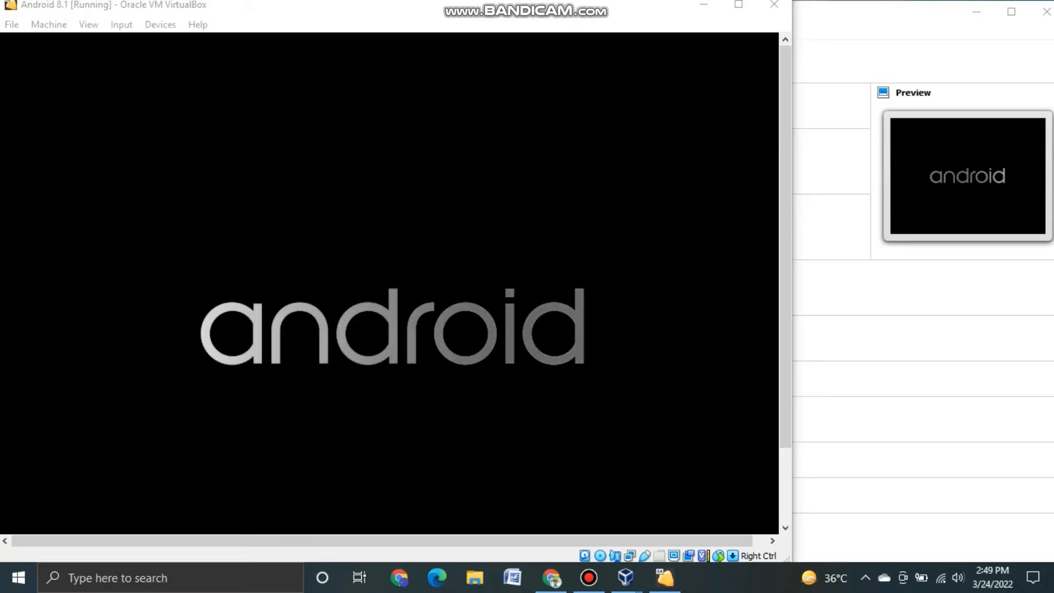
{"action": "left_click_drag", "start_coordinate": [248, 24], "coordinate": [320, 40]}
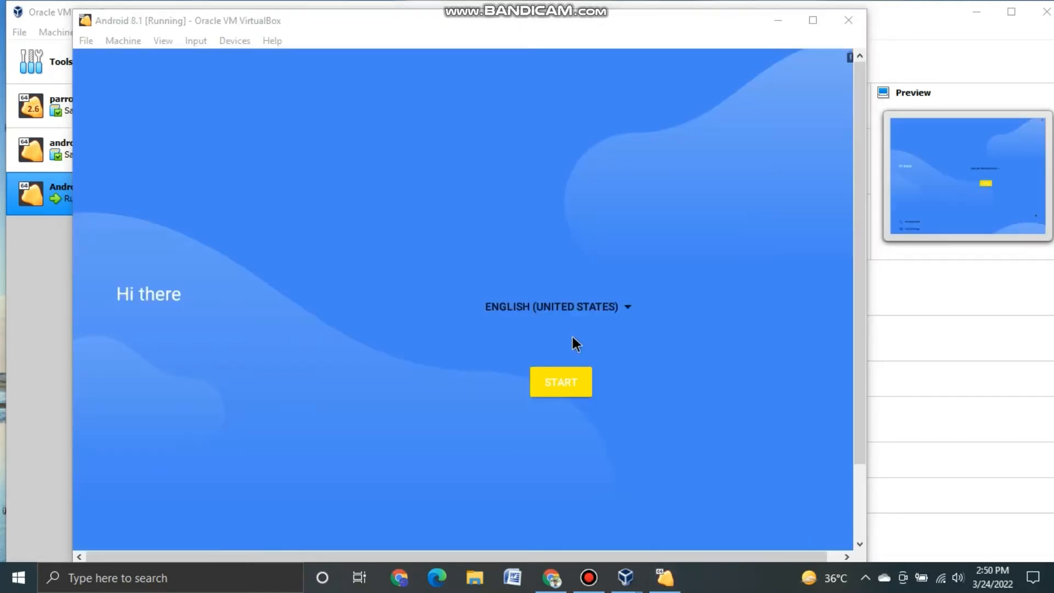
{"action": "left_click", "coordinate": [573, 381]}
{"action": "left_click", "coordinate": [574, 389]}
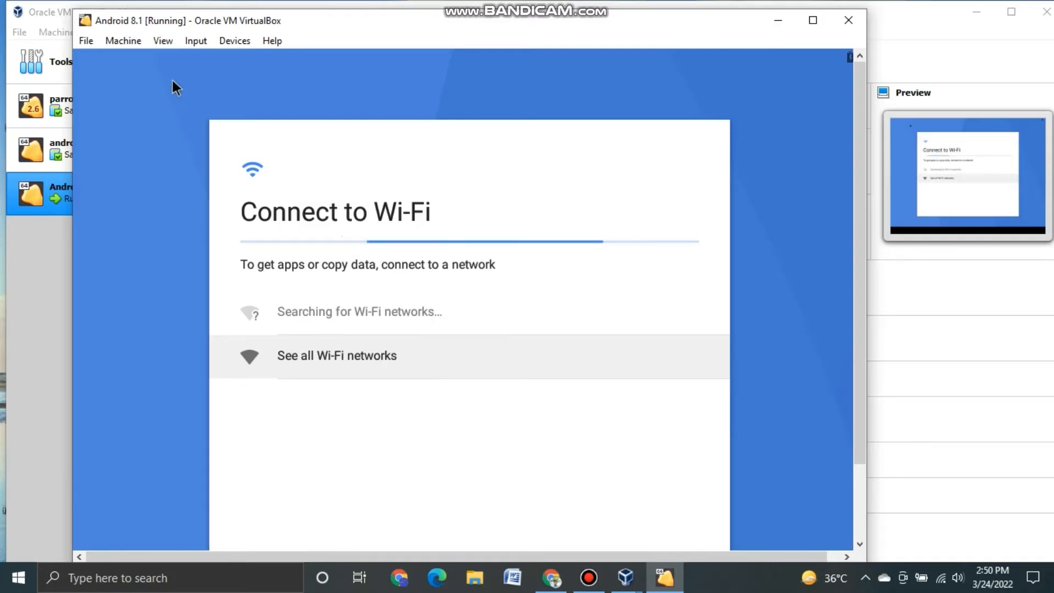
- Switch the Android 8.1 machine's display to Scaled Mode and enlarge its window
{"action": "left_click", "coordinate": [163, 41]}
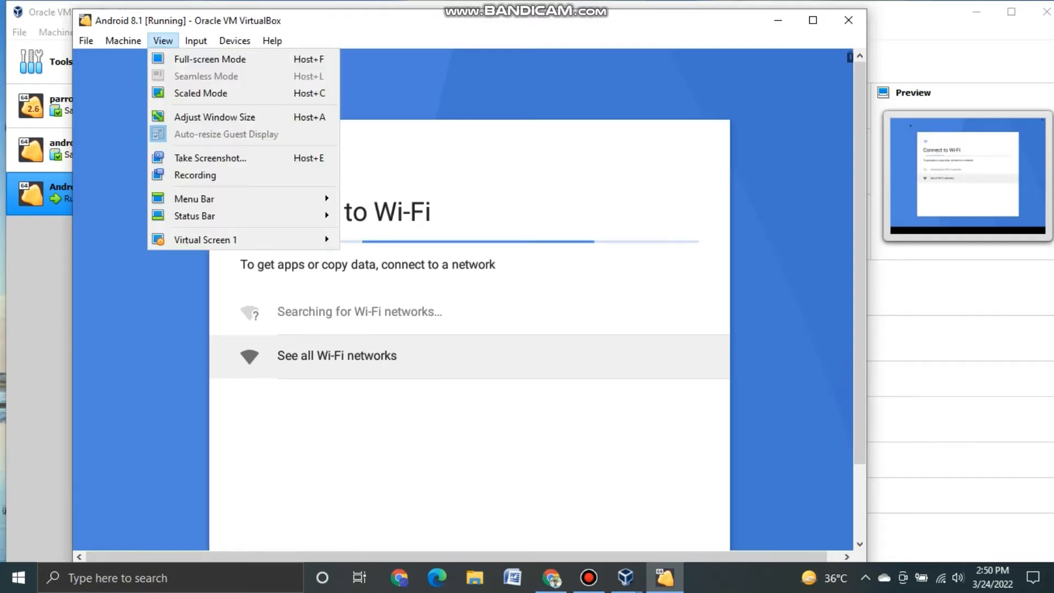
{"action": "left_click", "coordinate": [174, 91]}
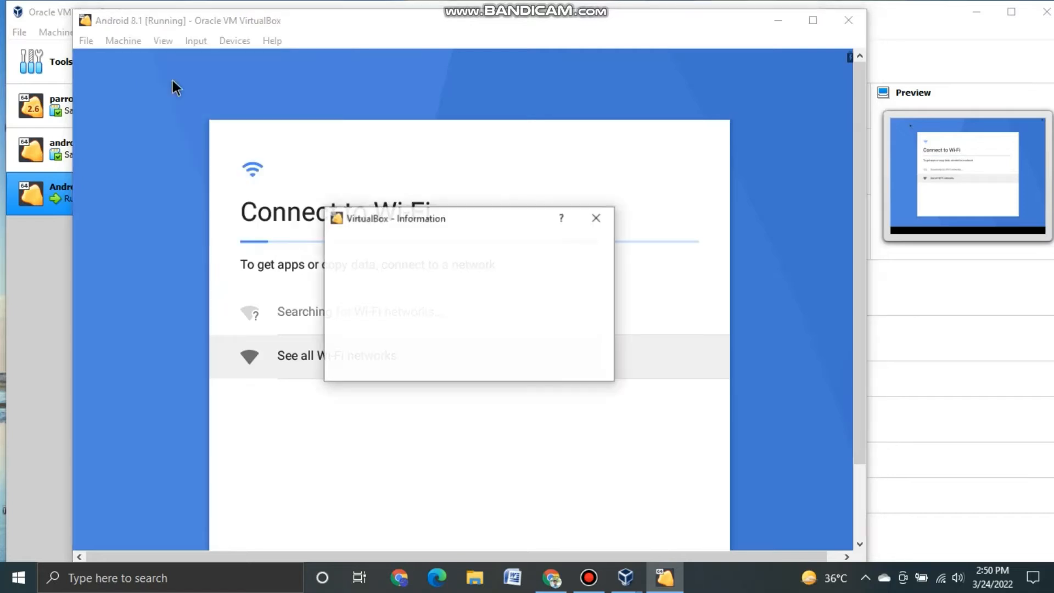
{"action": "key", "text": "Return"}
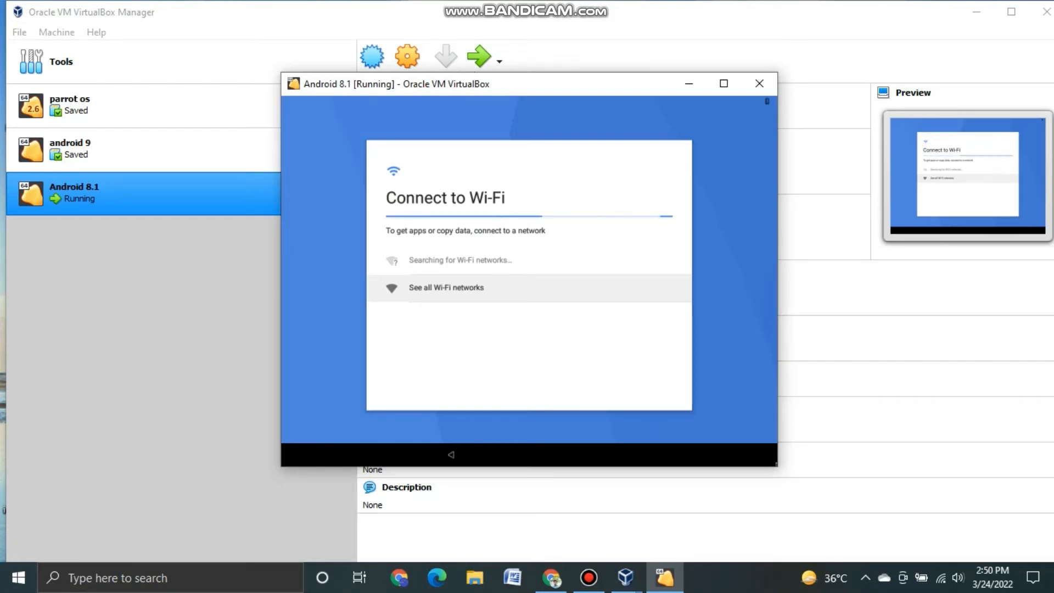
{"action": "left_click_drag", "start_coordinate": [778, 467], "coordinate": [863, 540]}
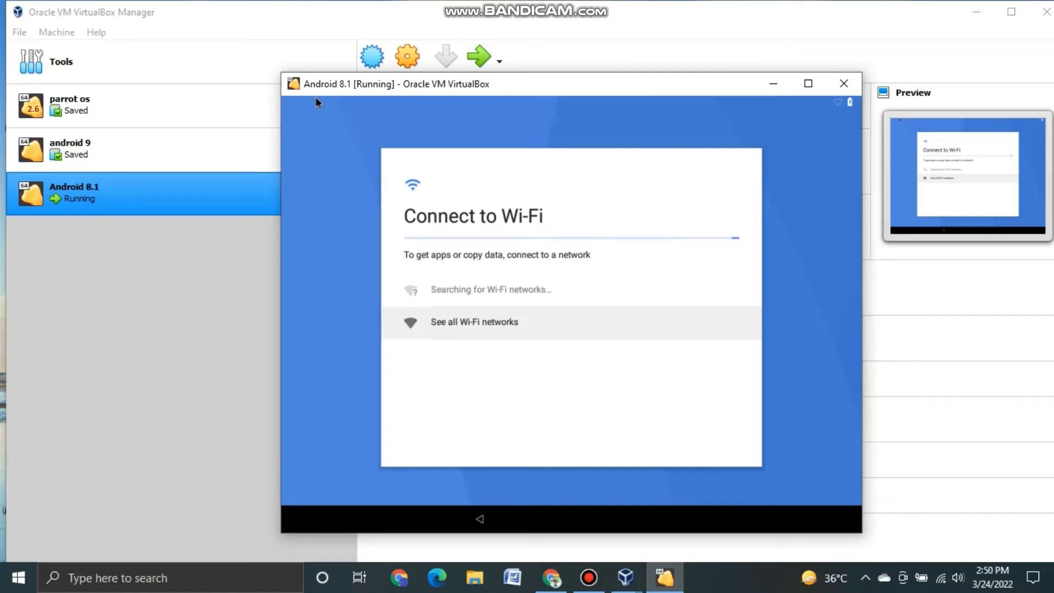
{"action": "left_click_drag", "start_coordinate": [281, 72], "coordinate": [197, 26]}
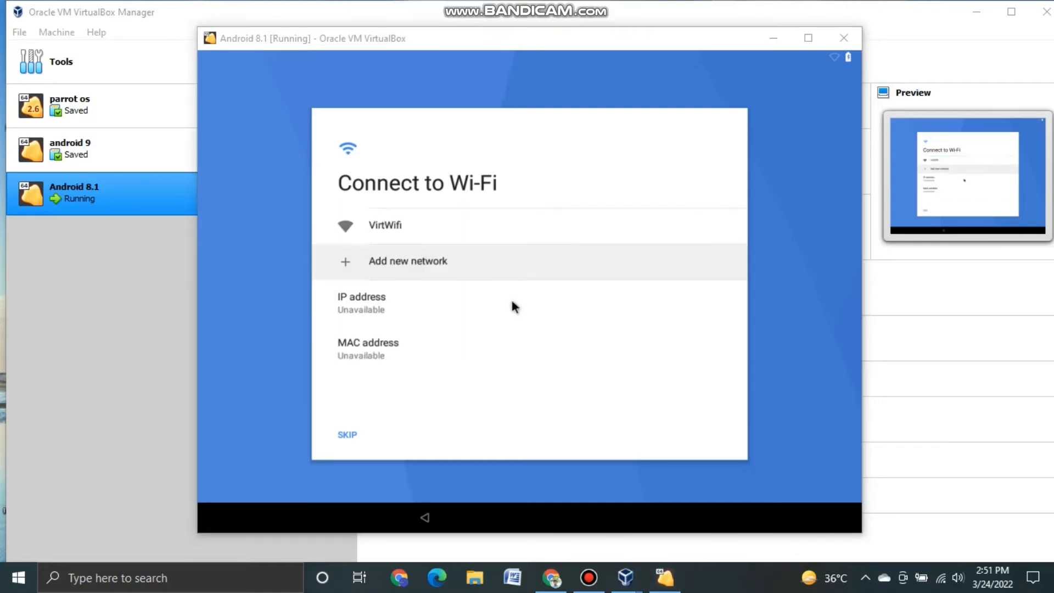
- Connect Android to the VirtWifi network, then skip the remaining Wi-Fi setup and continue
{"action": "left_click", "coordinate": [475, 218]}
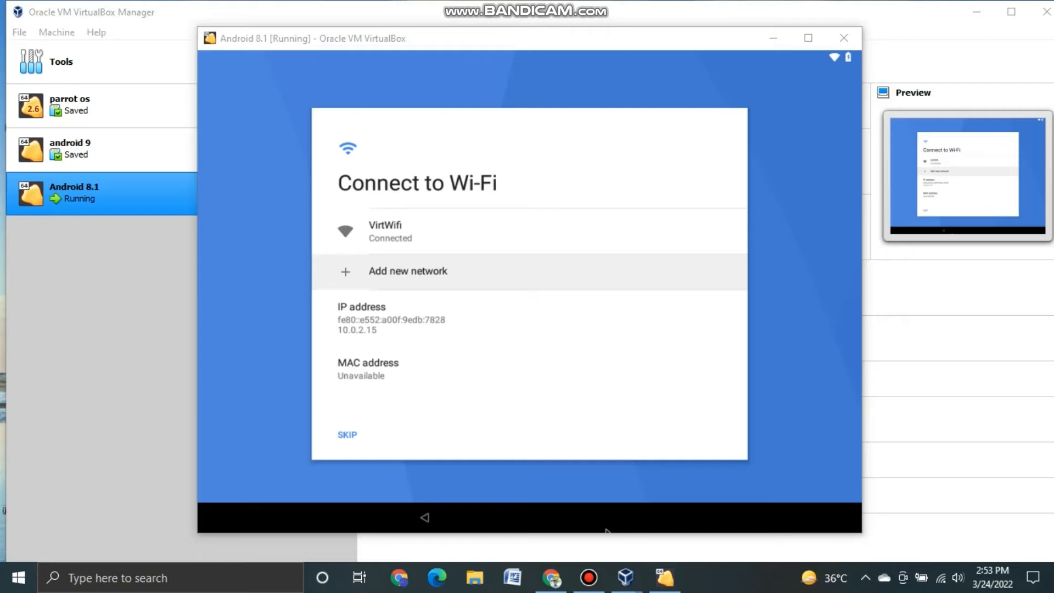
{"action": "left_click", "coordinate": [346, 436]}
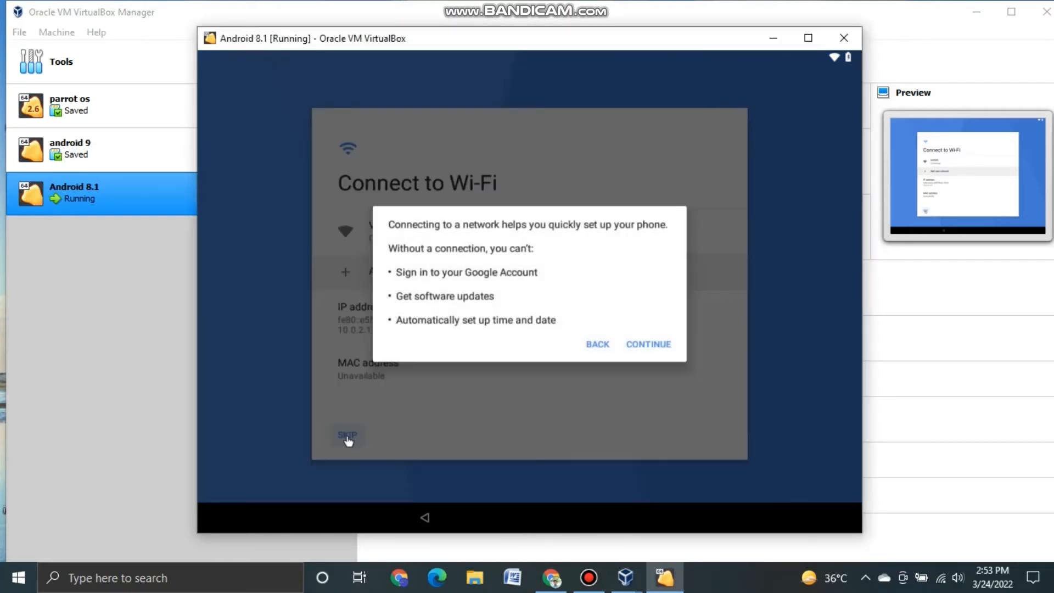
{"action": "left_click", "coordinate": [647, 344]}
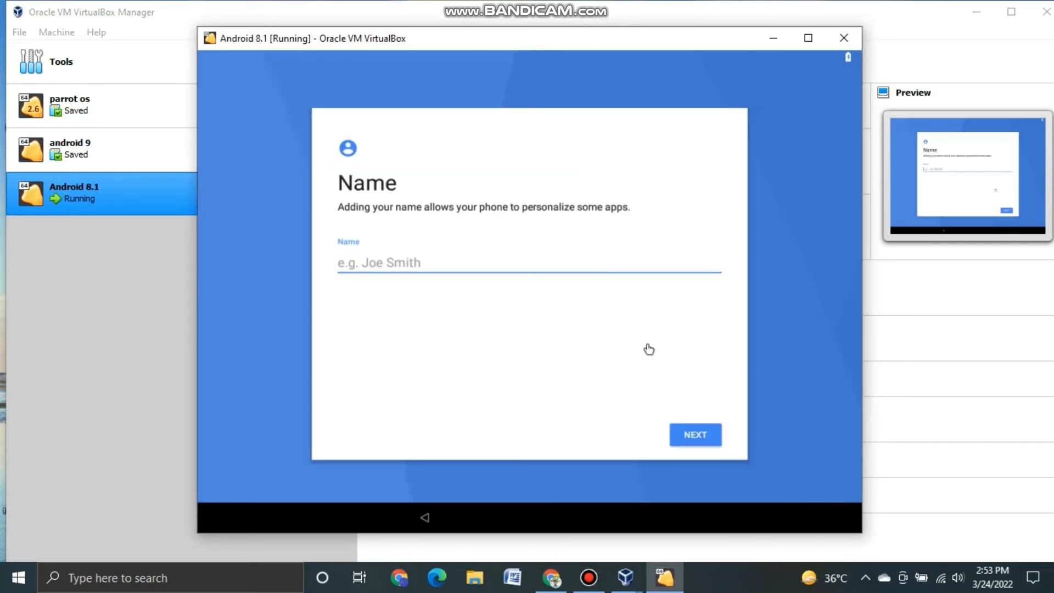
- Enter Android 8.1 as the name in the setup and continue
{"action": "left_click", "coordinate": [619, 263]}
{"action": "type", "text": "A"}
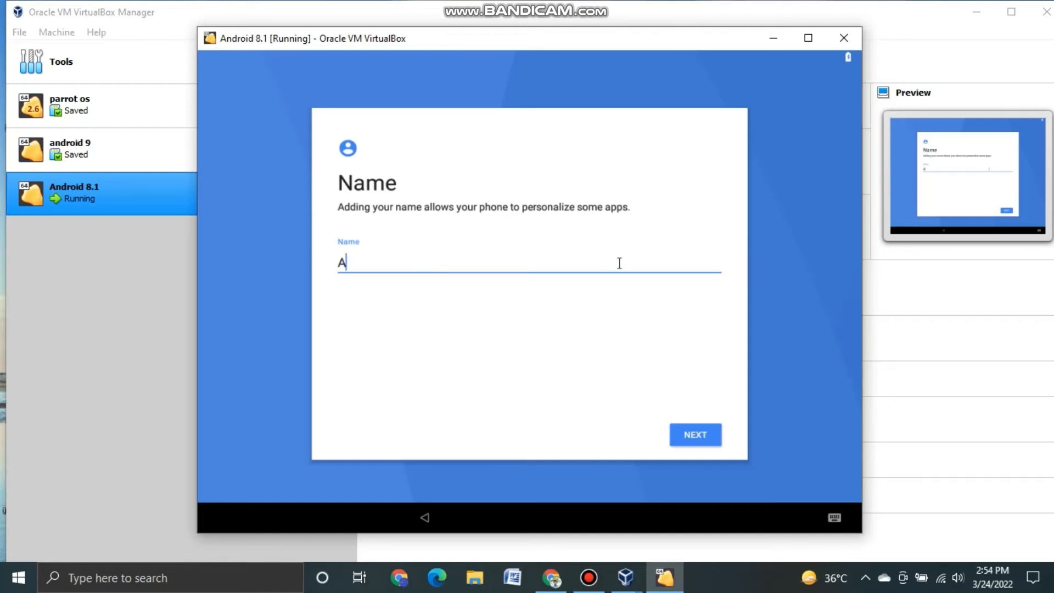
{"action": "type", "text": "ndroid 8.1"}
{"action": "left_click", "coordinate": [702, 438]}
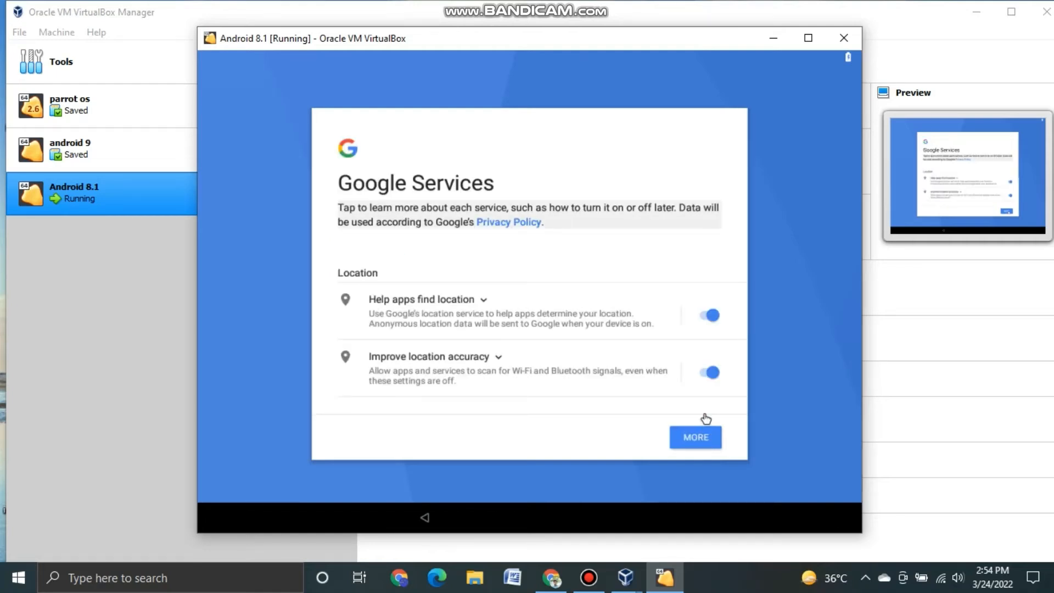
- Turn off Help apps find location, Improve location accuracy and Send system data, and agree to the Google services terms
{"action": "left_click", "coordinate": [708, 316]}
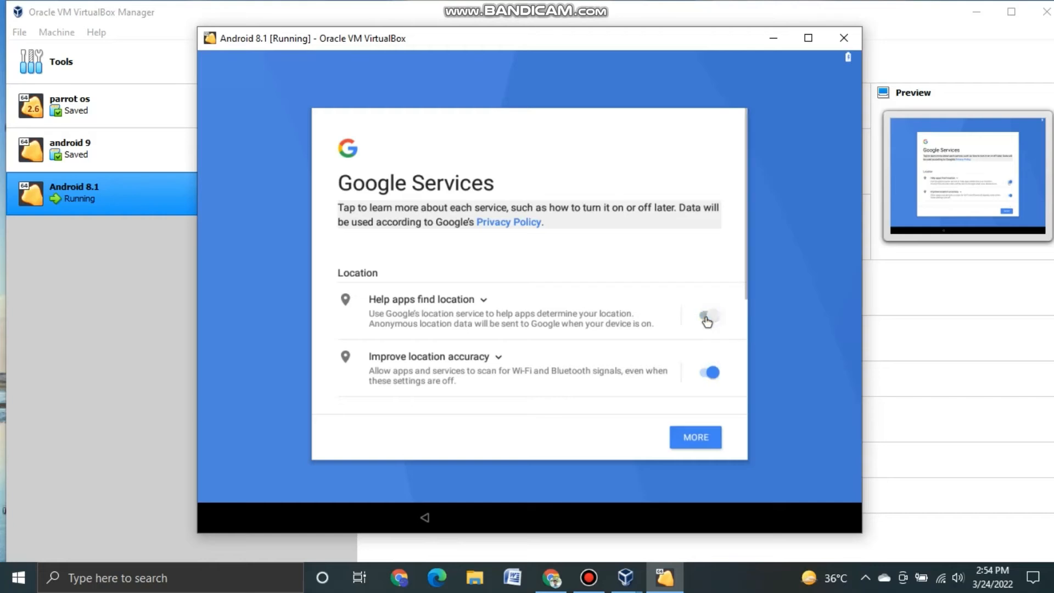
{"action": "left_click", "coordinate": [707, 373]}
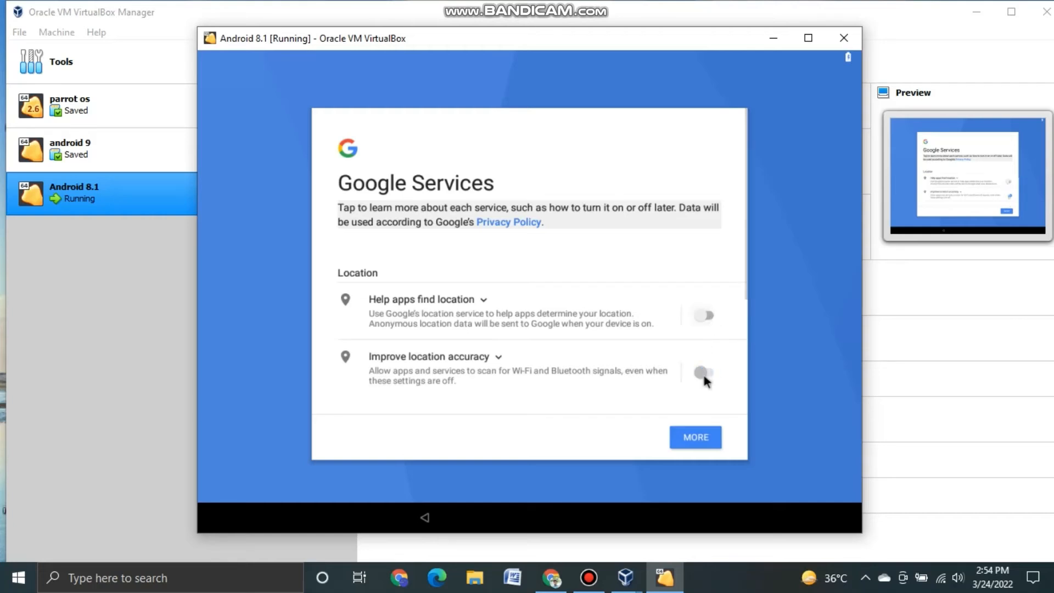
{"action": "left_click", "coordinate": [696, 438]}
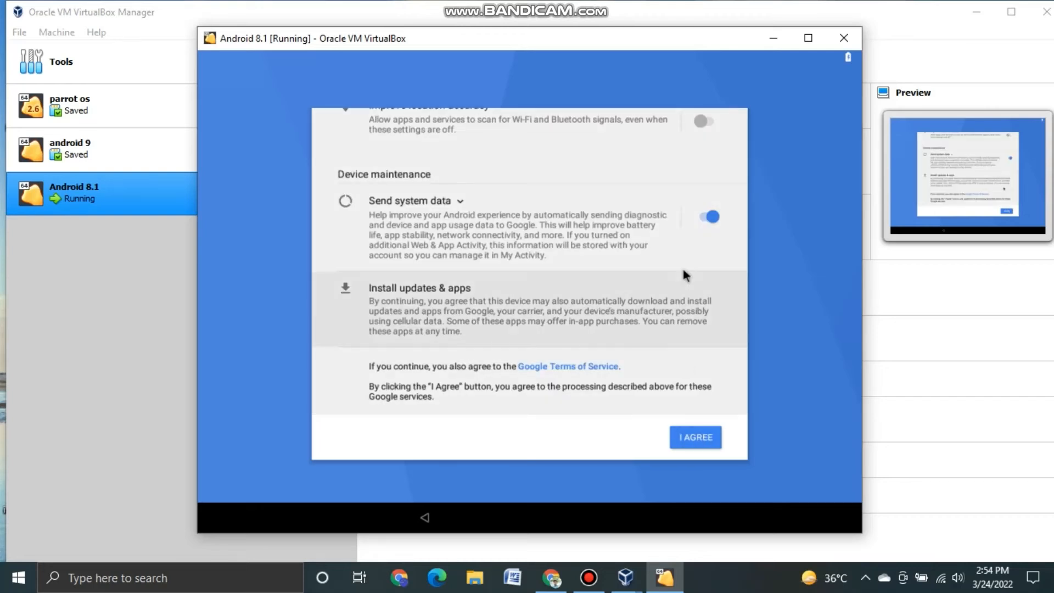
{"action": "left_click", "coordinate": [706, 215]}
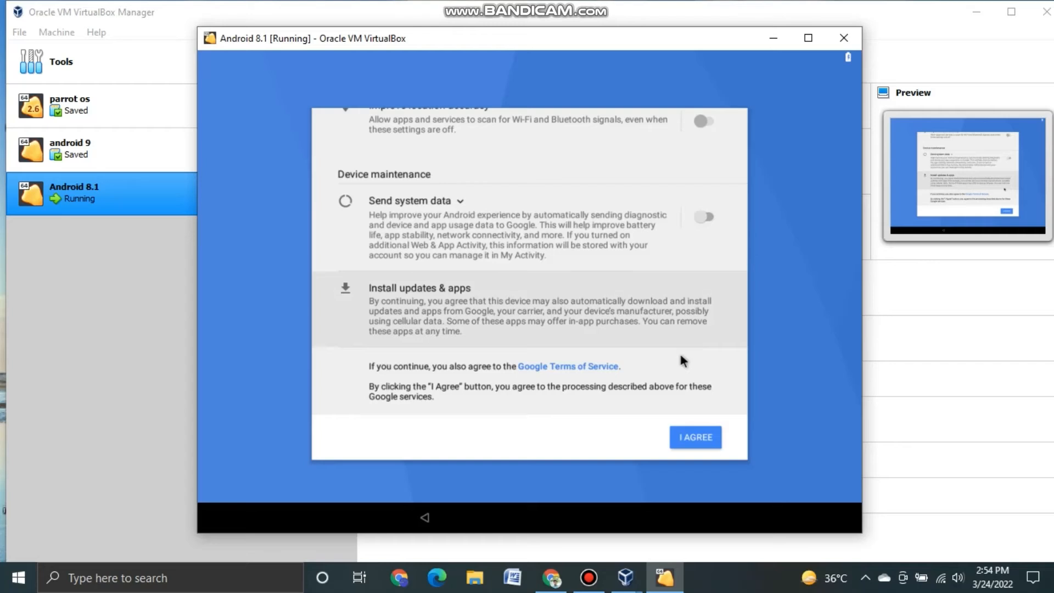
{"action": "left_click", "coordinate": [685, 446]}
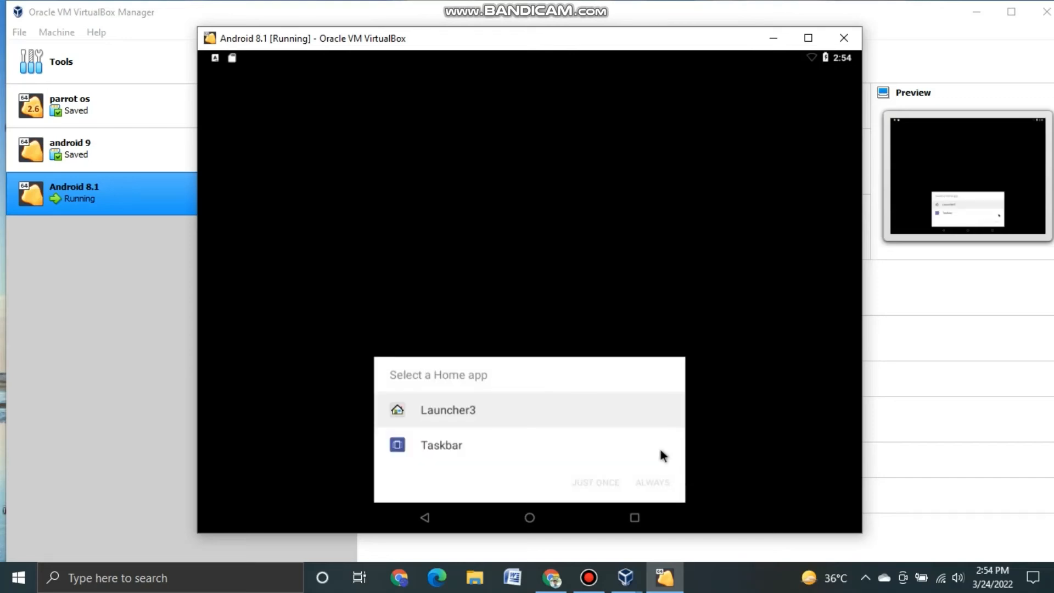
- Set Taskbar as the home app to use always
{"action": "left_click", "coordinate": [644, 417]}
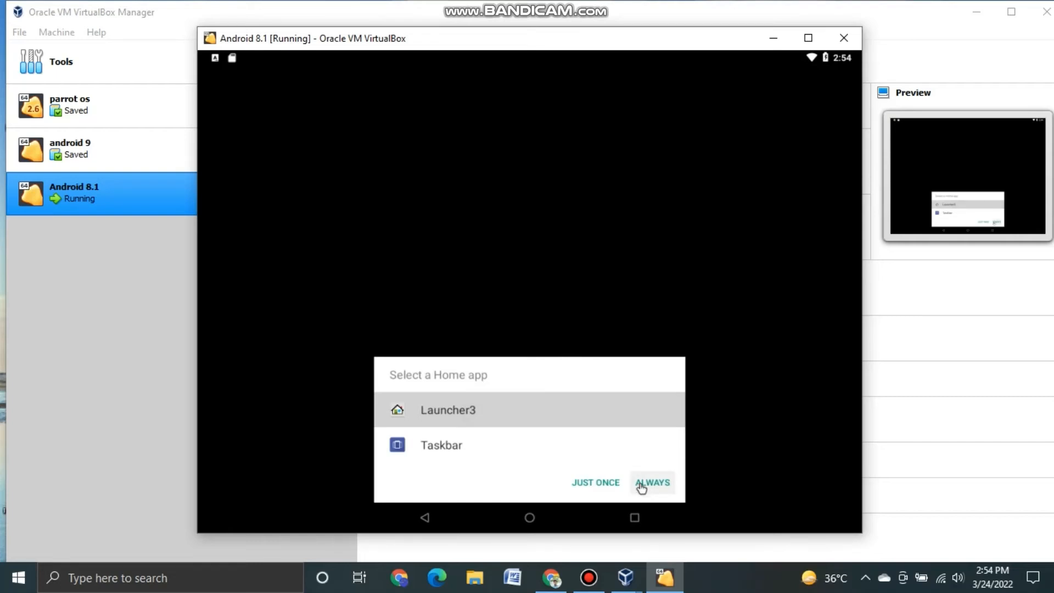
{"action": "left_click", "coordinate": [585, 445]}
{"action": "left_click", "coordinate": [585, 445]}
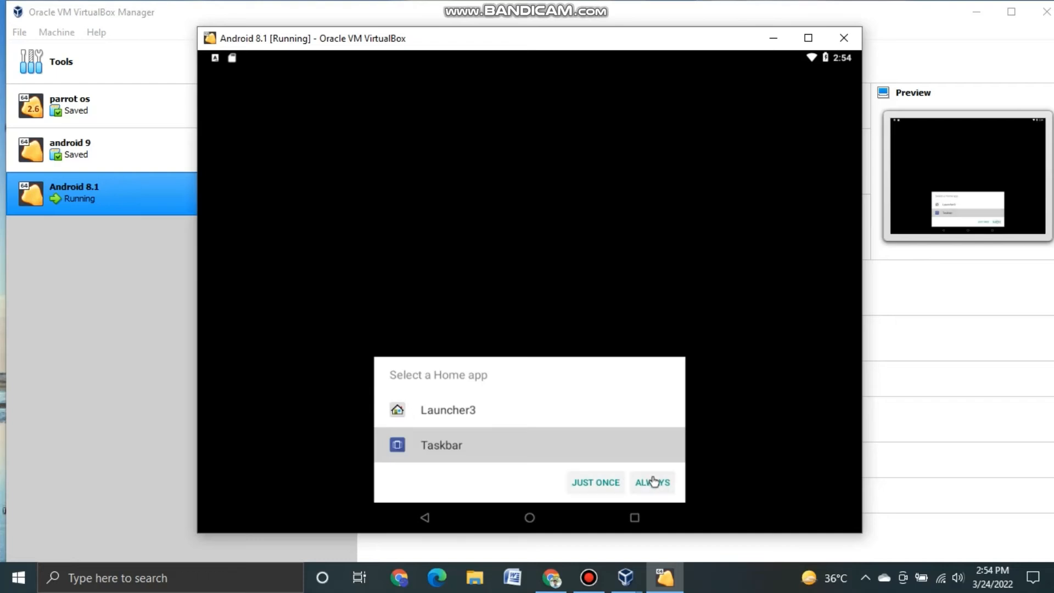
{"action": "left_click", "coordinate": [653, 480]}
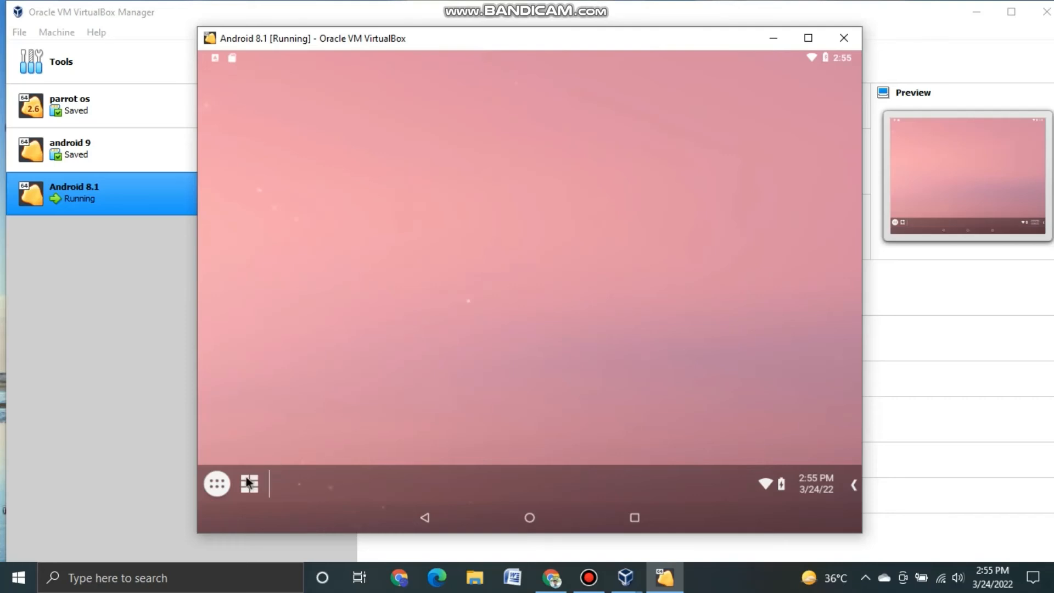
- Open the Google app from Android's list of installed apps
{"action": "left_click", "coordinate": [214, 489]}
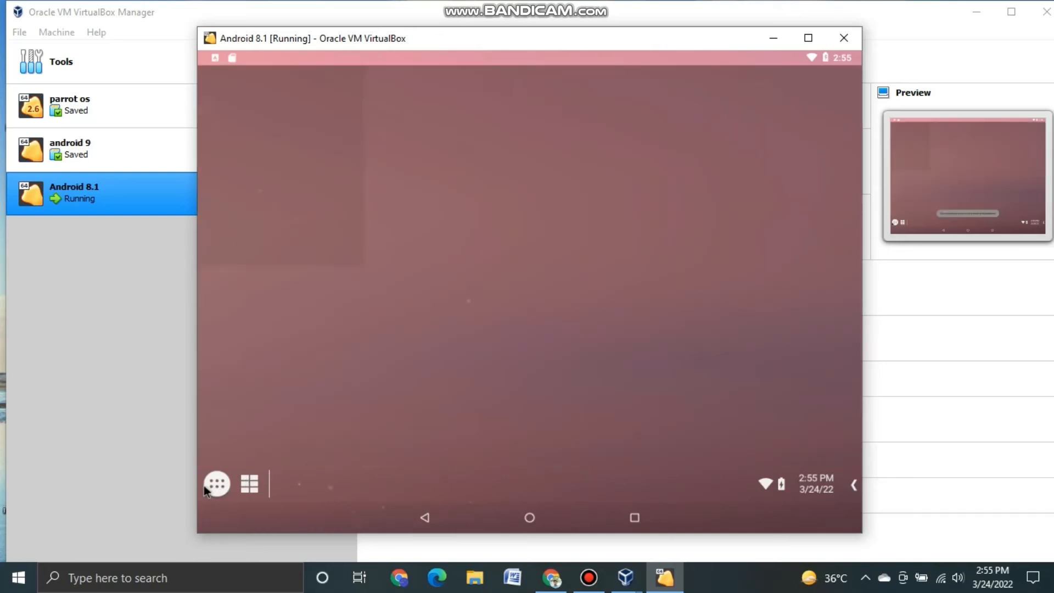
{"action": "left_click", "coordinate": [212, 487]}
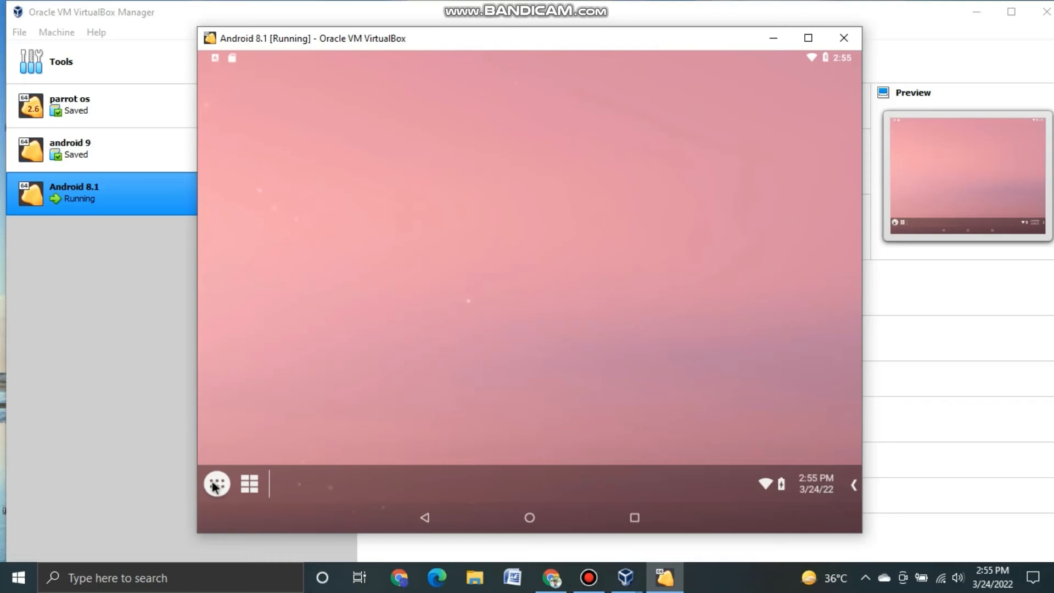
{"action": "left_click", "coordinate": [215, 486]}
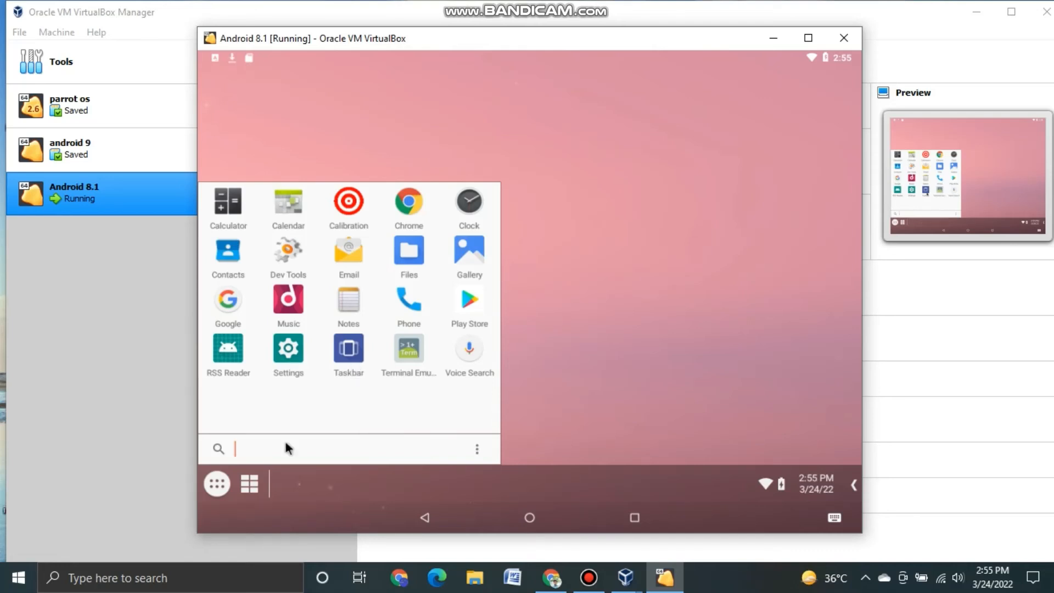
{"action": "left_click", "coordinate": [249, 483]}
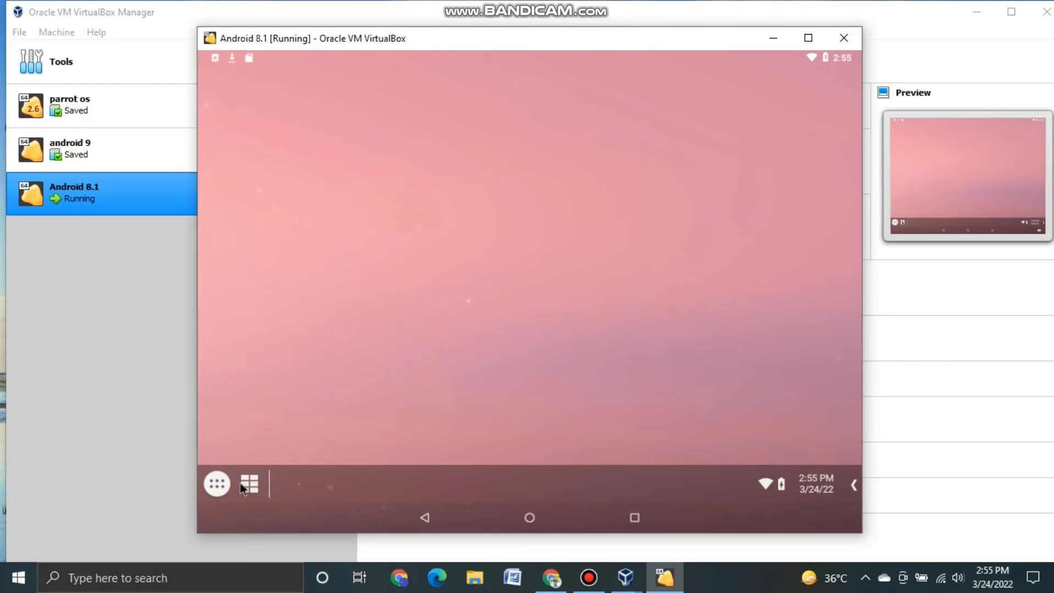
{"action": "left_click", "coordinate": [215, 486]}
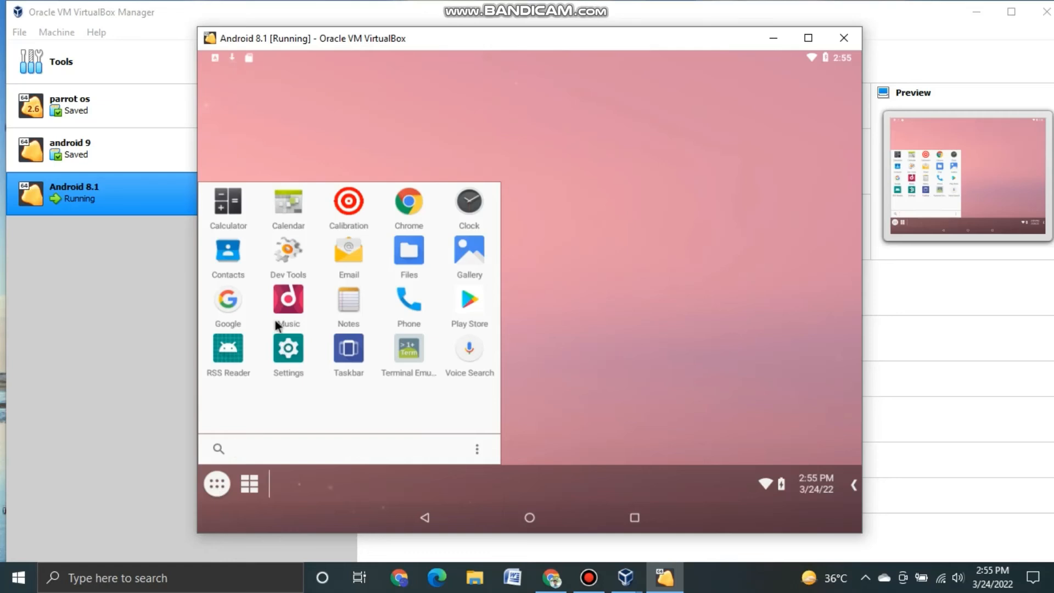
{"action": "left_click", "coordinate": [231, 300]}
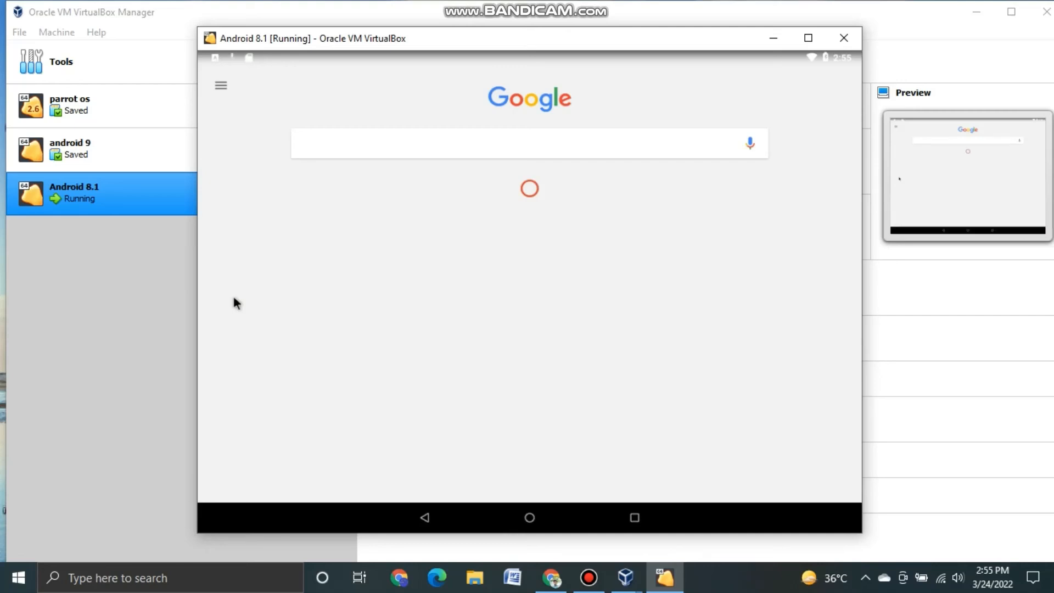
- Decline the Google app's sign-in offer and search for youtube
{"action": "left_click", "coordinate": [408, 144]}
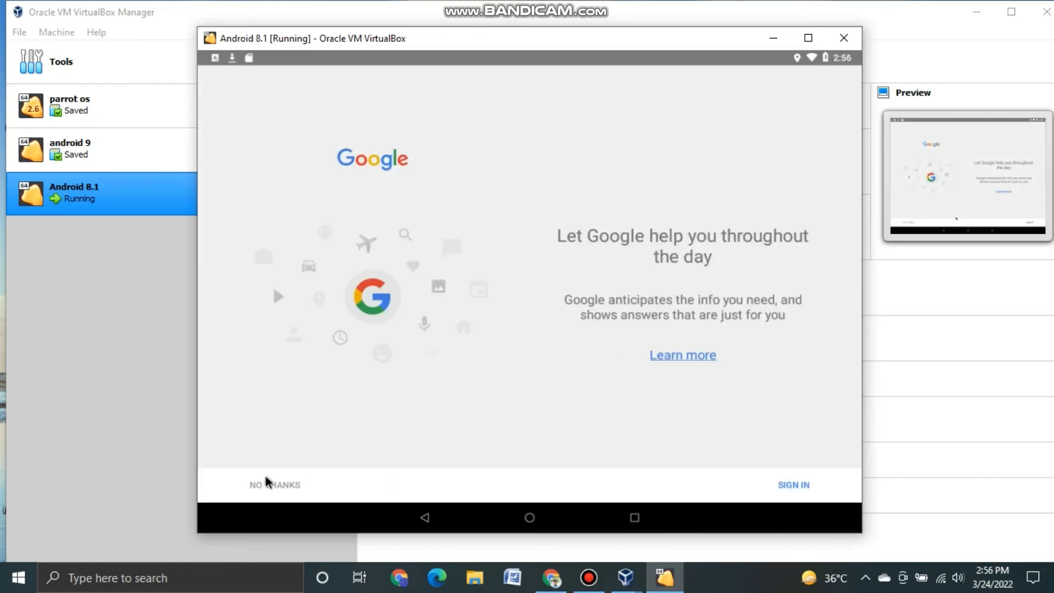
{"action": "left_click", "coordinate": [253, 486]}
{"action": "left_click", "coordinate": [254, 486]}
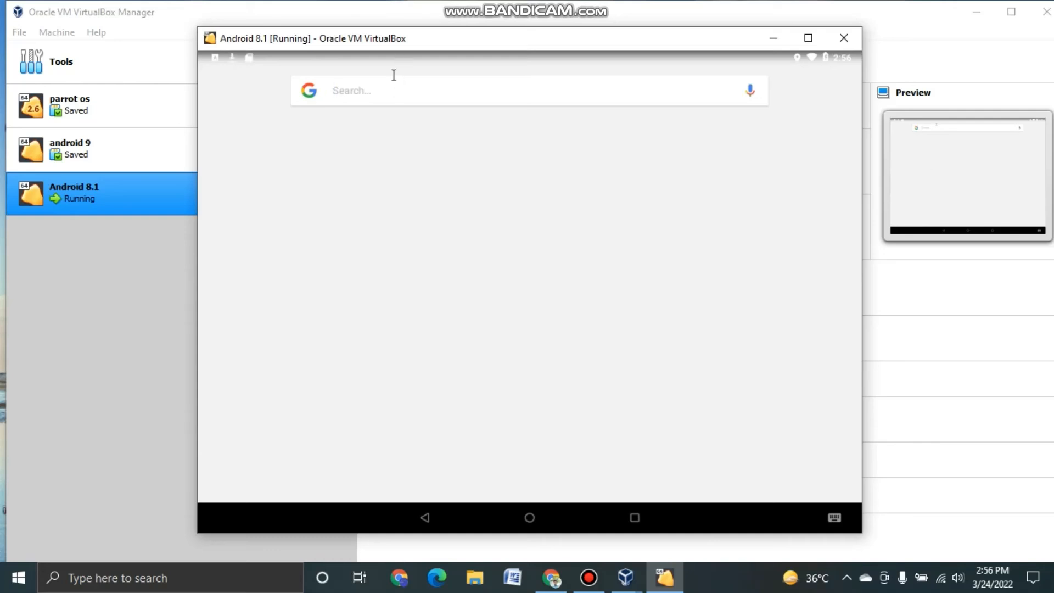
{"action": "type", "text": "youtu"}
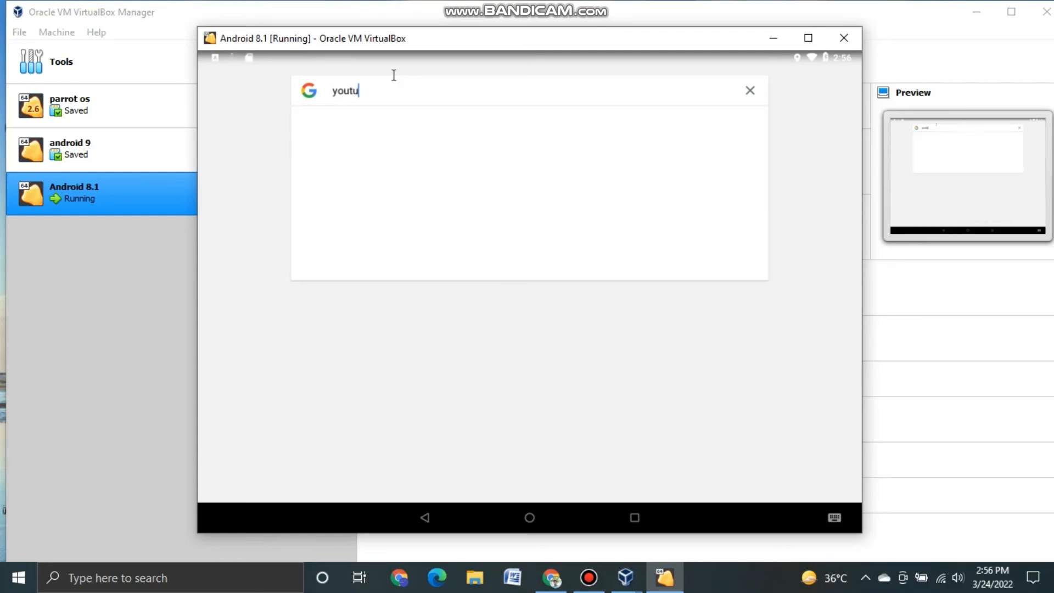
{"action": "type", "text": "be"}
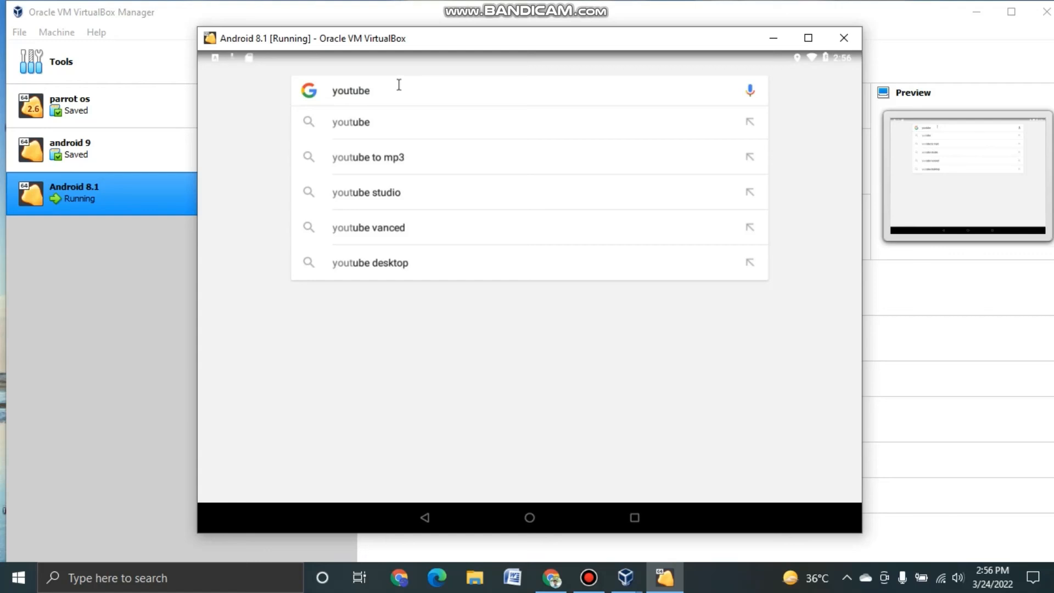
{"action": "left_click", "coordinate": [399, 85]}
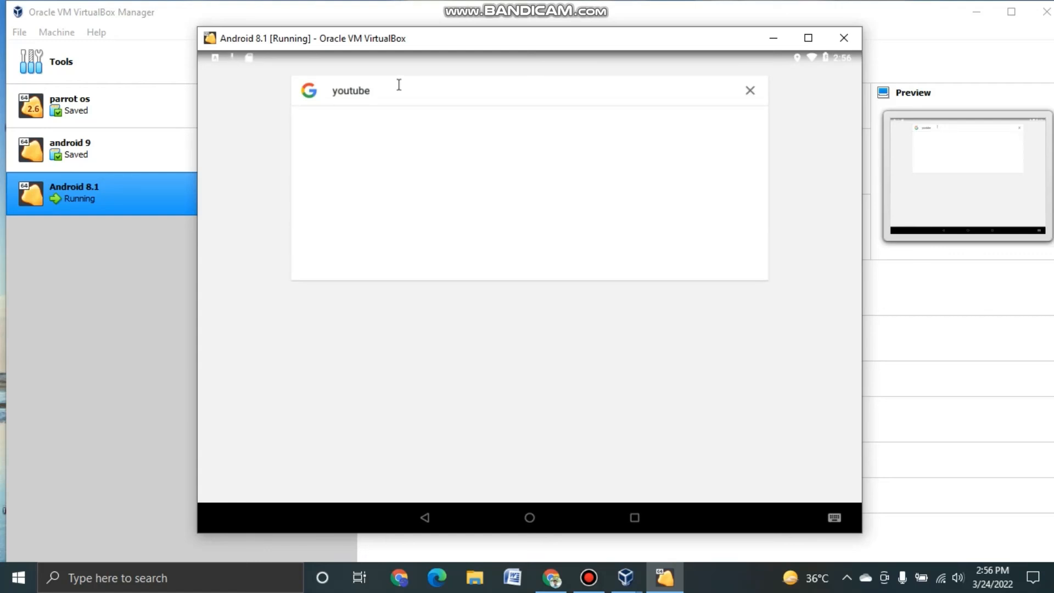
{"action": "key", "text": "Return"}
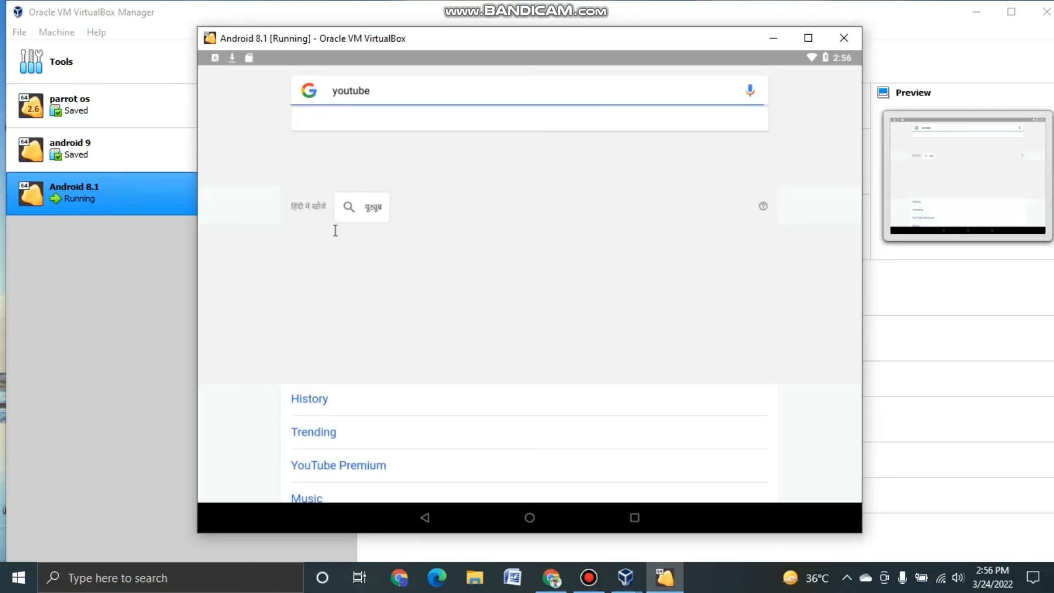
{"action": "left_click", "coordinate": [343, 272]}
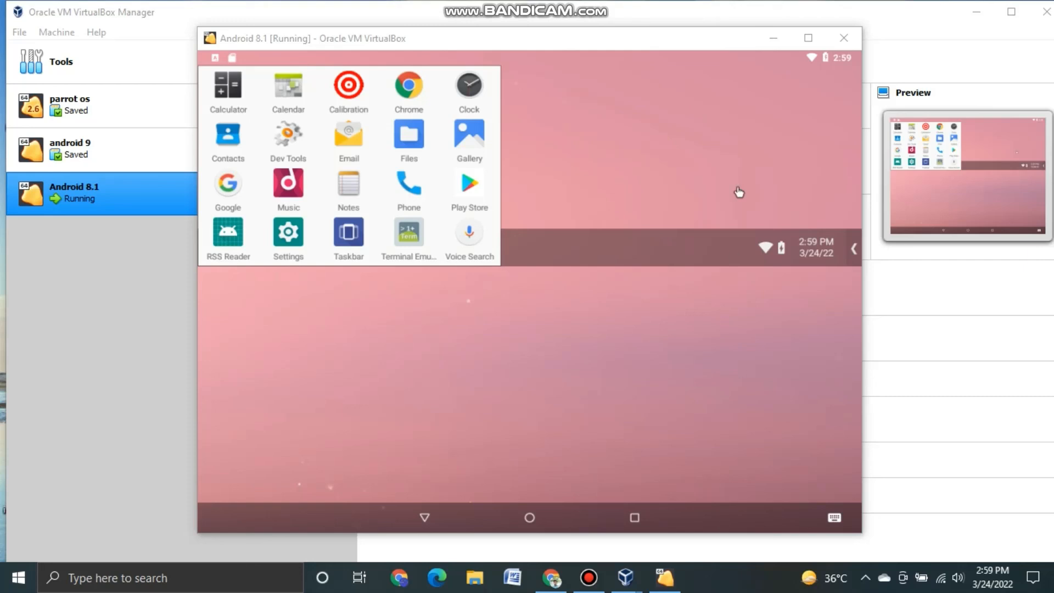
{"action": "key", "text": "alt"}
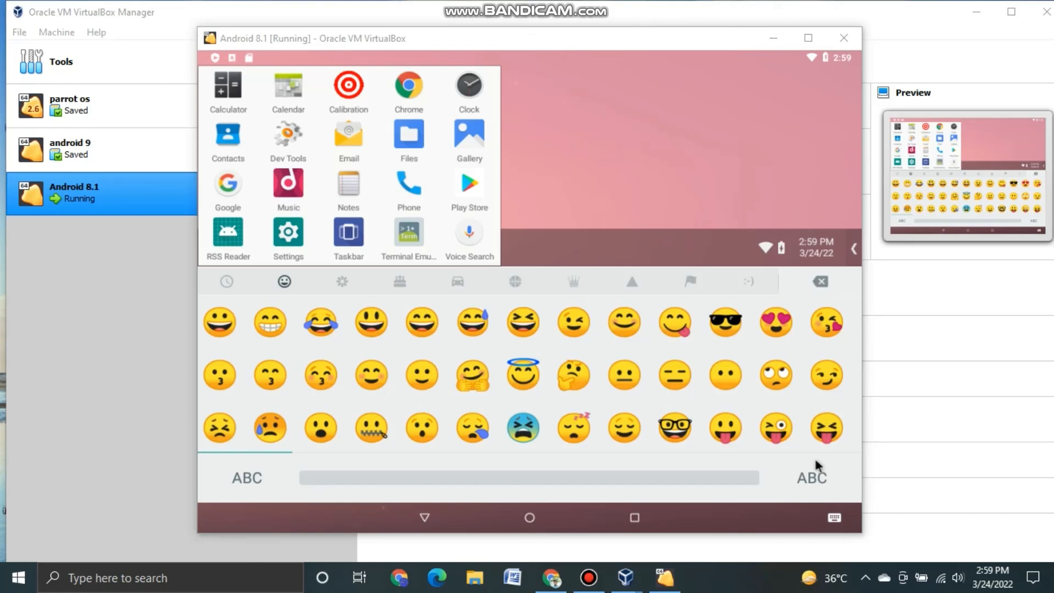
- Switch Android's on-screen keyboard from the emoji layout to the letter layout
{"action": "left_click", "coordinate": [817, 476]}
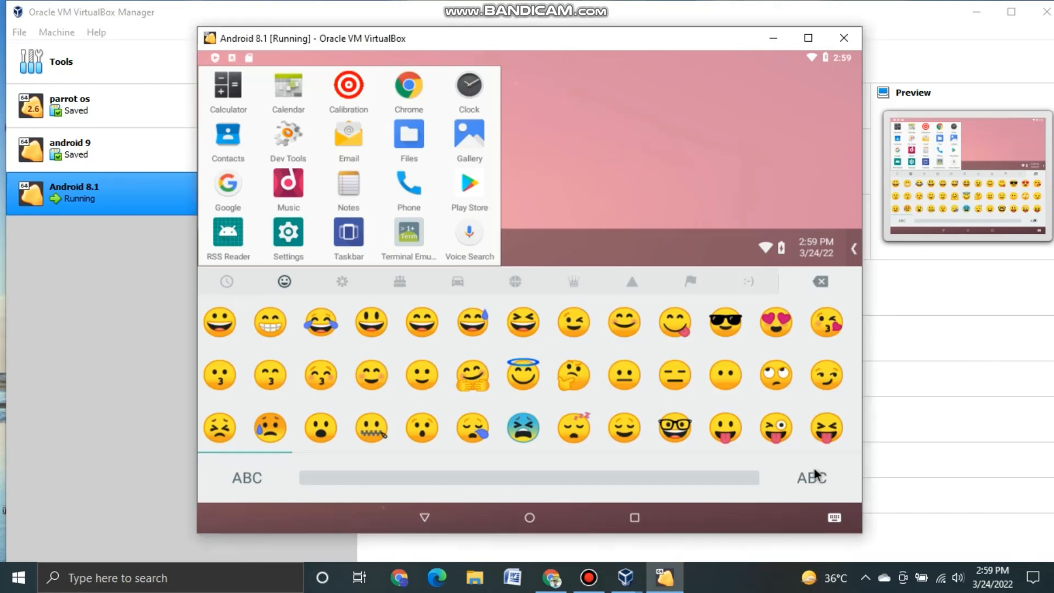
{"action": "left_click", "coordinate": [812, 462]}
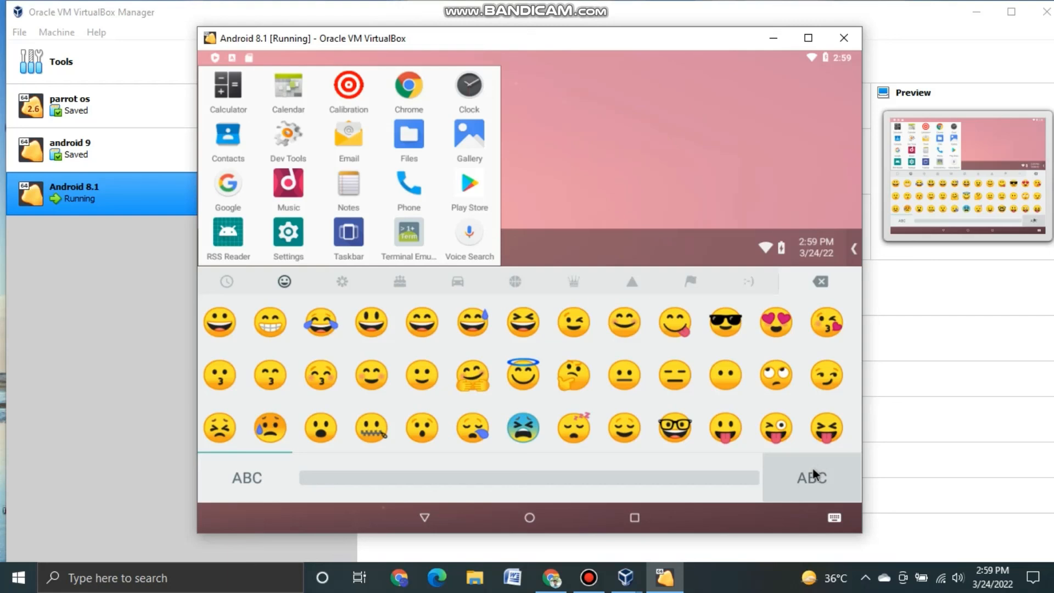
{"action": "left_click", "coordinate": [813, 473]}
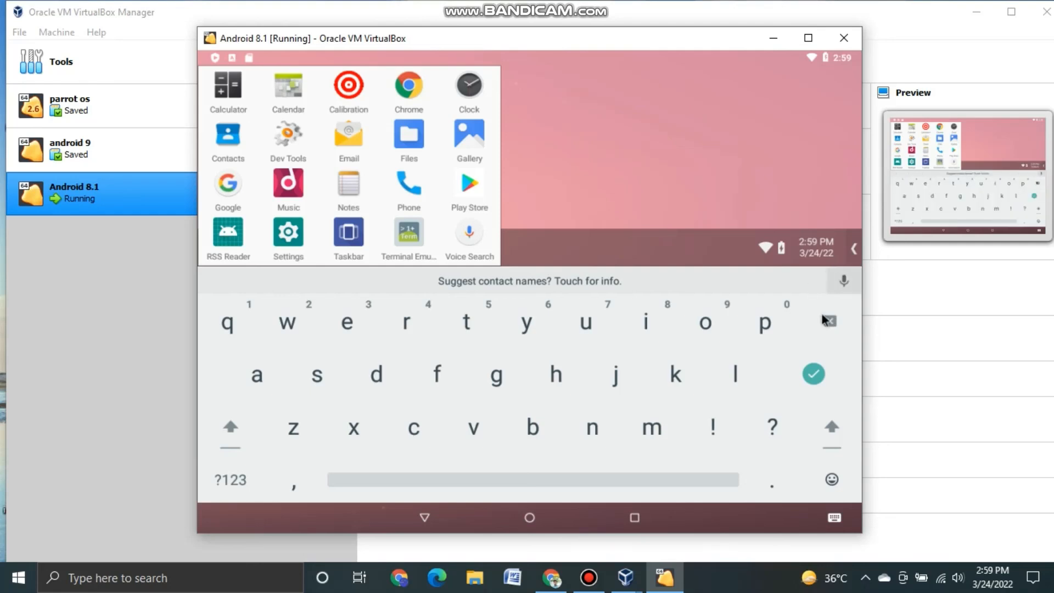
{"action": "left_click", "coordinate": [832, 332]}
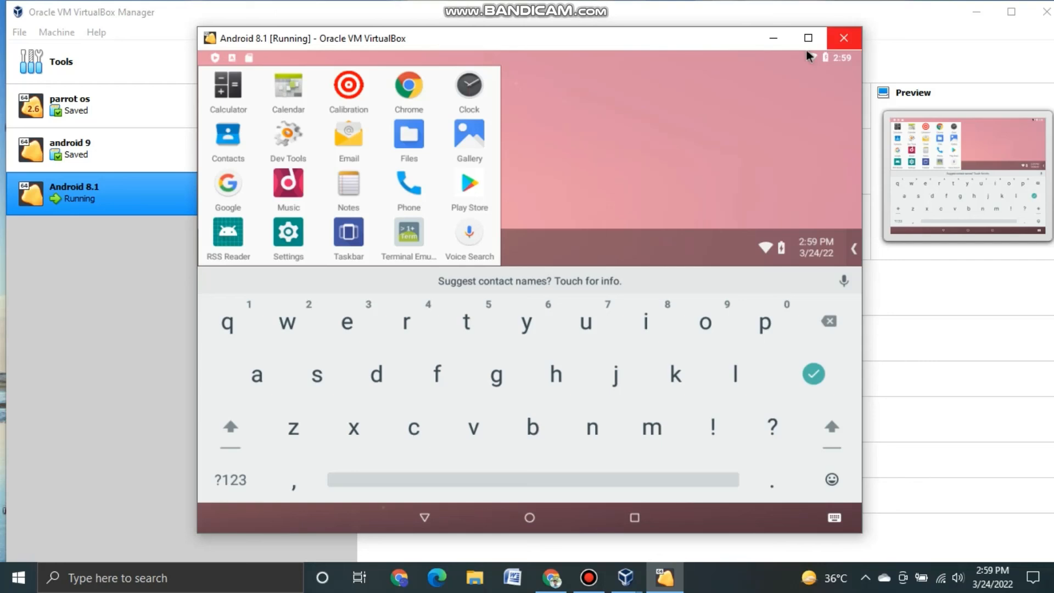
- Close the Android 8.1 virtual machine with the option to save the machine state
{"action": "left_click", "coordinate": [844, 38]}
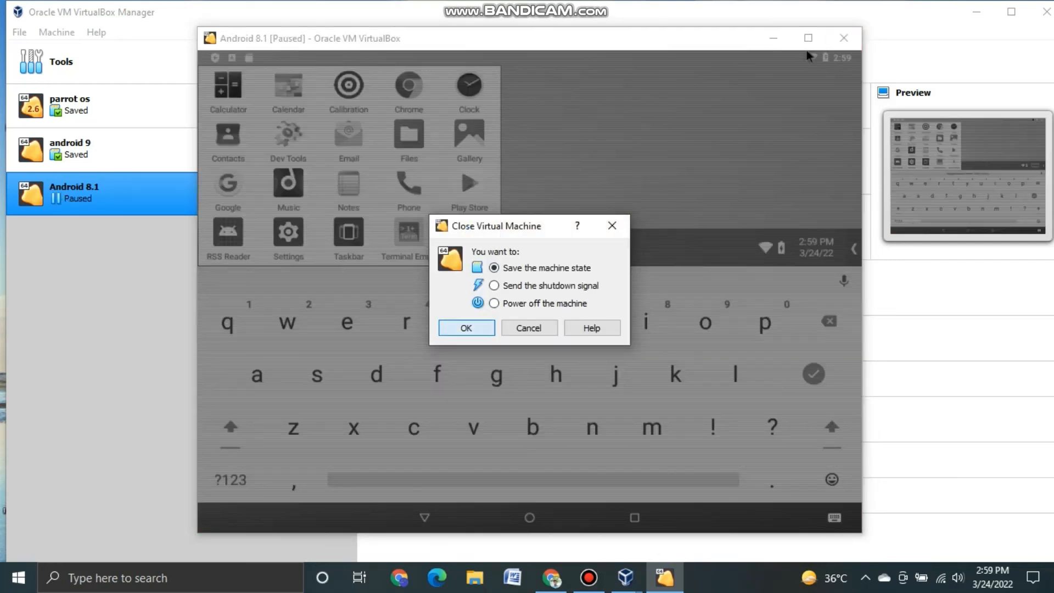
{"action": "key", "text": "Return"}
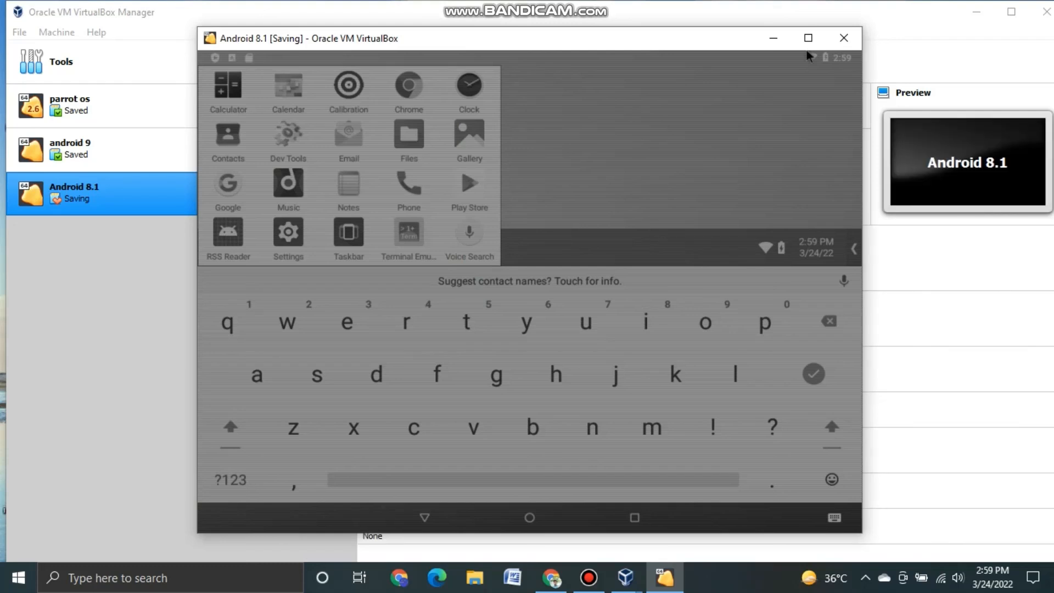